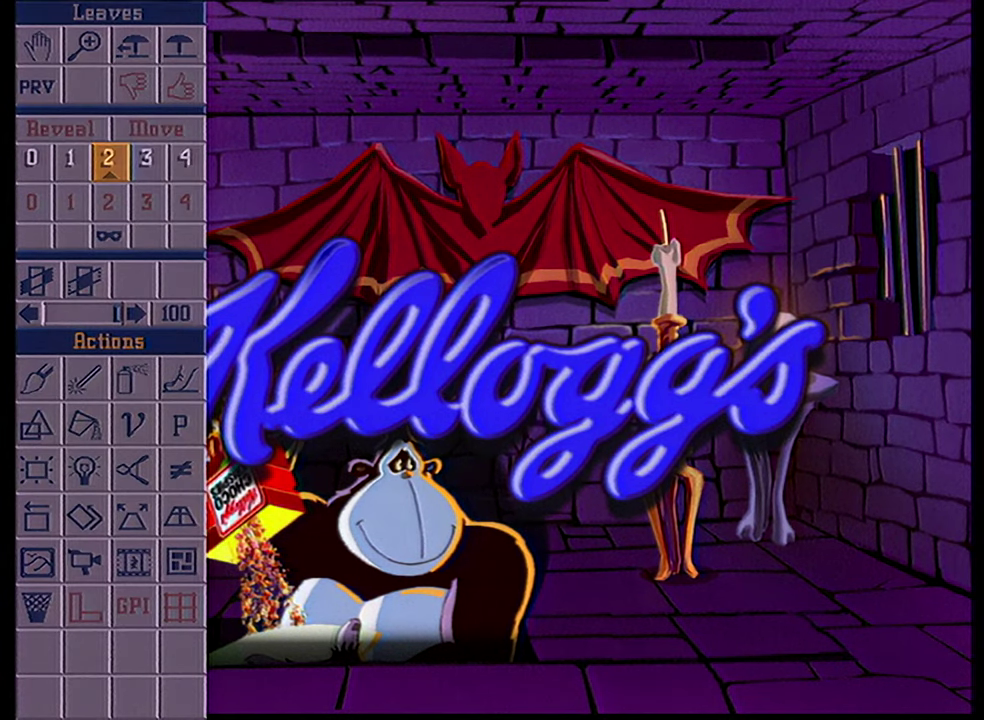
Step: Pan the Kellogg's logo leaf up and shift the gorilla leaf over the dungeon background
mouse_move(790, 548)
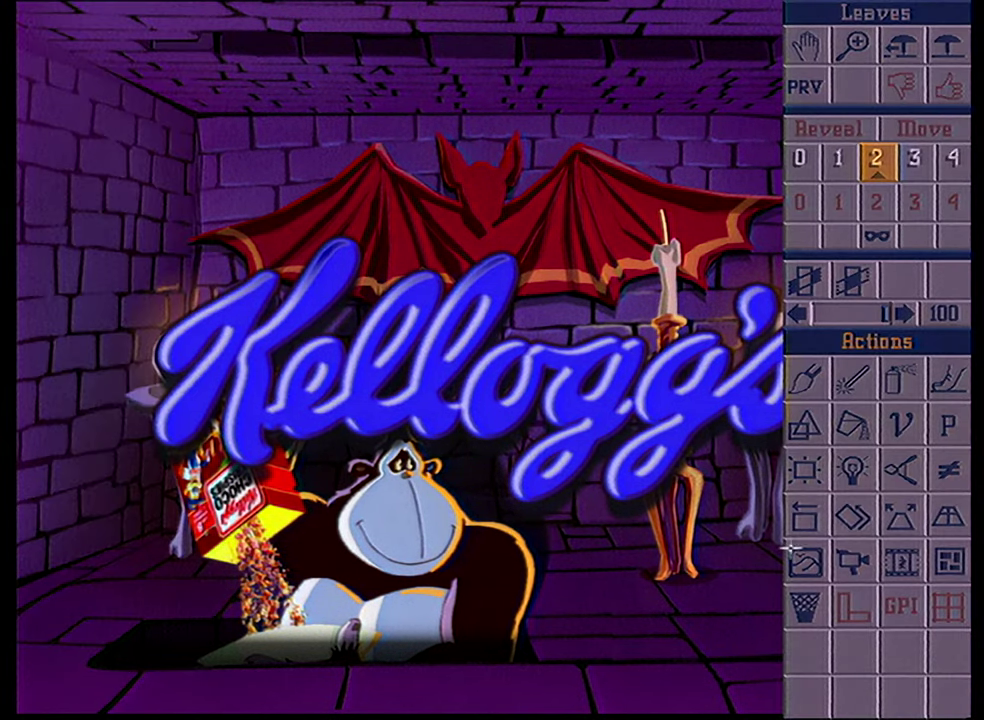
mouse_move(400, 712)
mouse_move(18, 360)
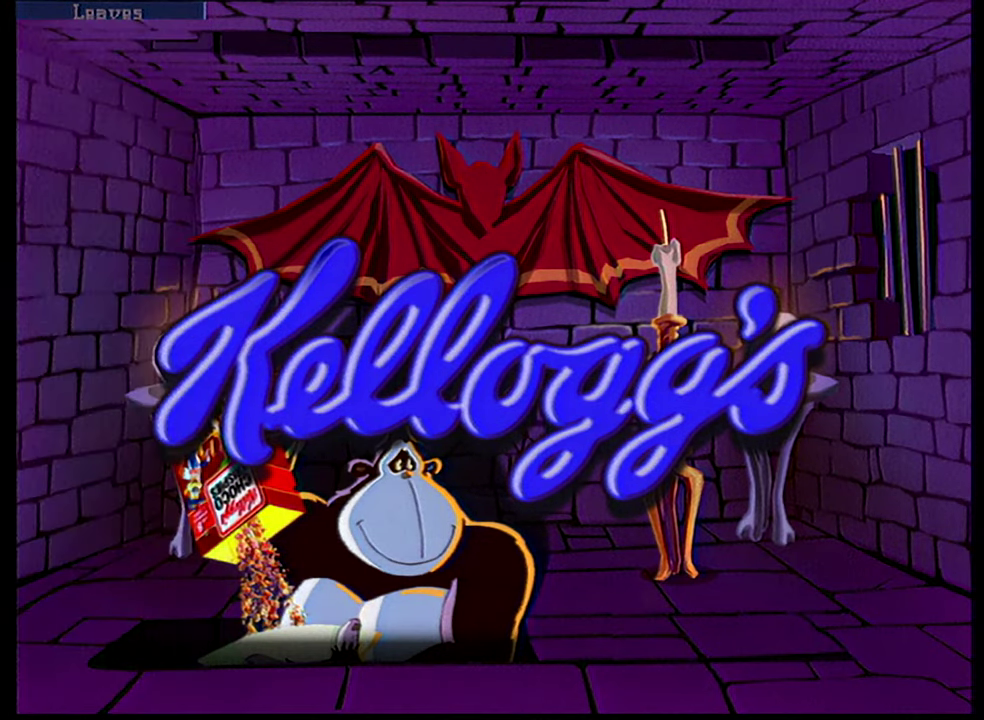
mouse_move(32, 438)
click(39, 48)
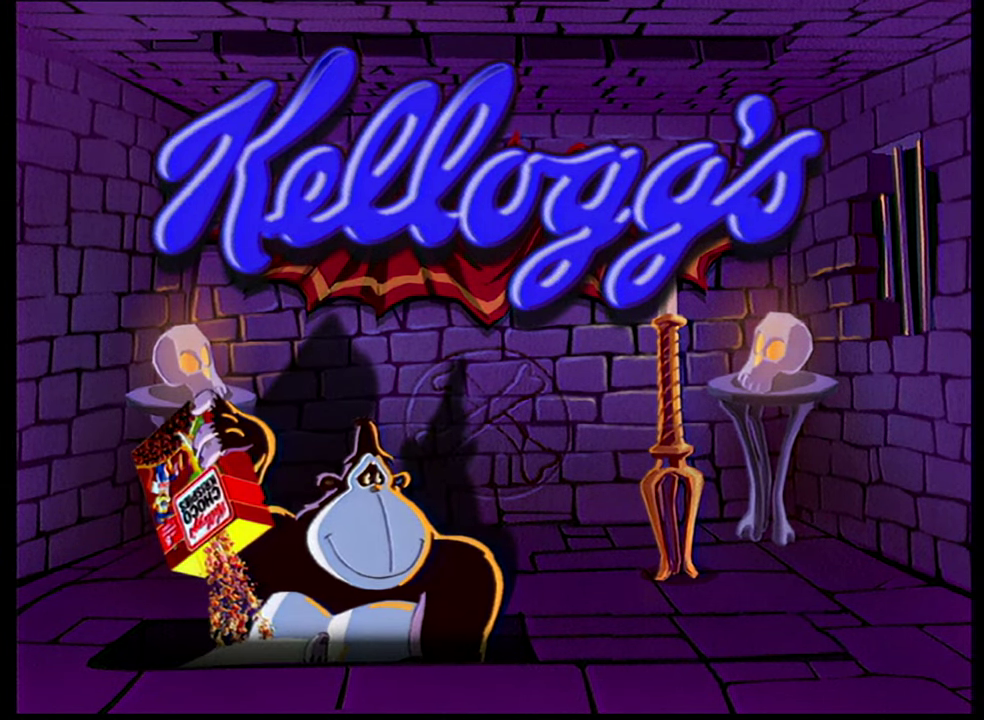
Step: Reorder the leaf stack, putting leaf 1 ahead of leaf 3 and the Kellogg's logo leaf in front of the gorilla
mouse_move(452, 685)
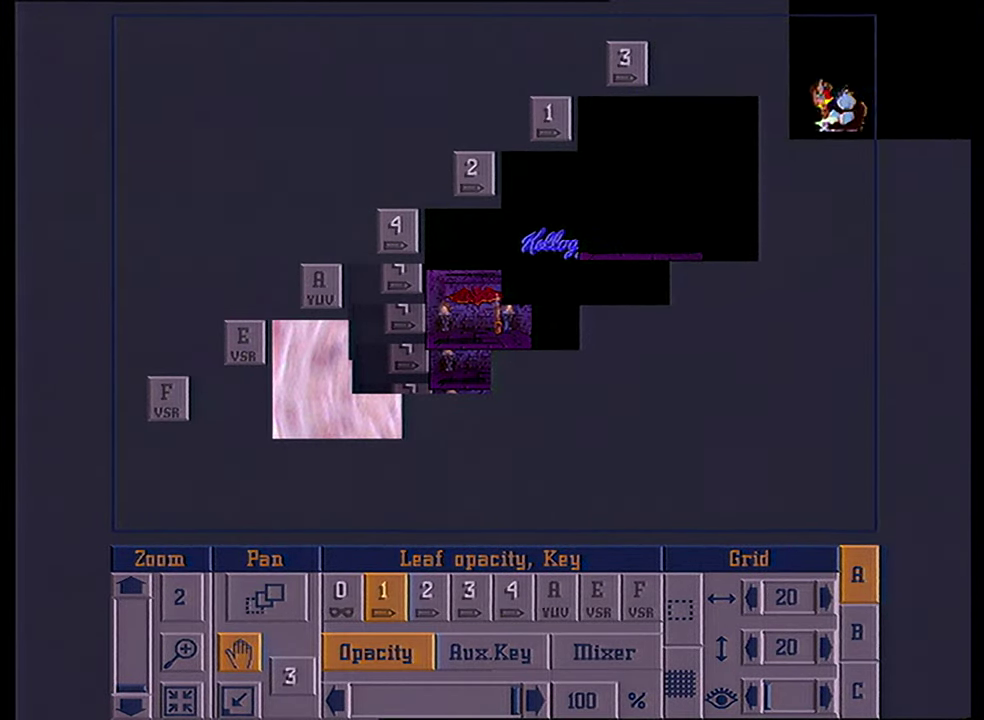
drag(724, 246, 636, 320)
click(264, 597)
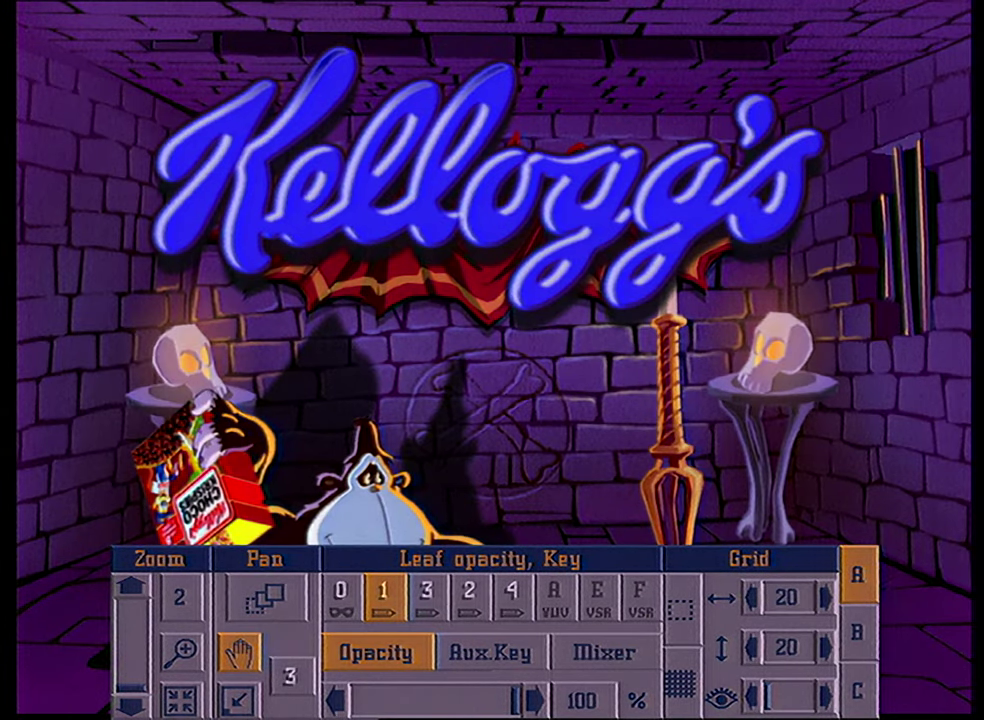
click(148, 158)
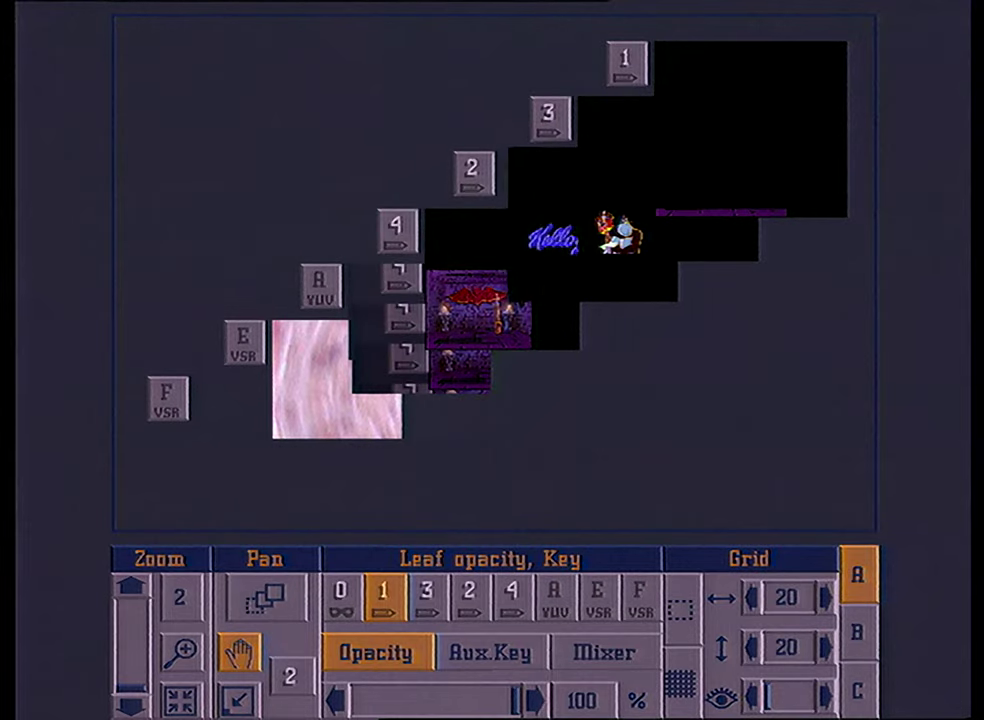
drag(545, 215, 682, 115)
click(267, 598)
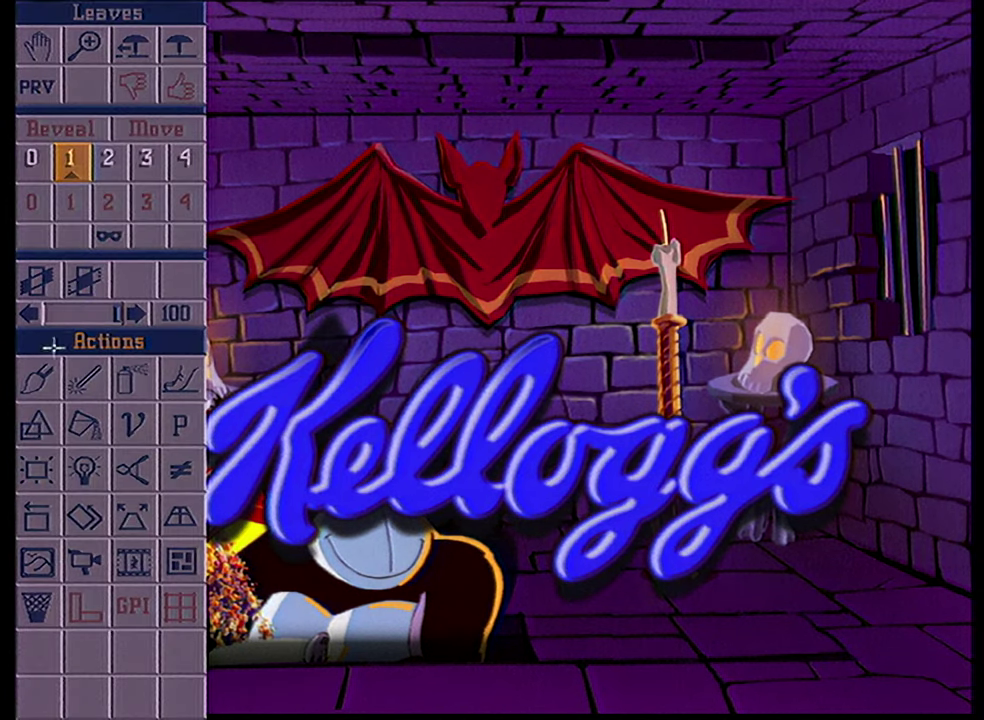
click(42, 386)
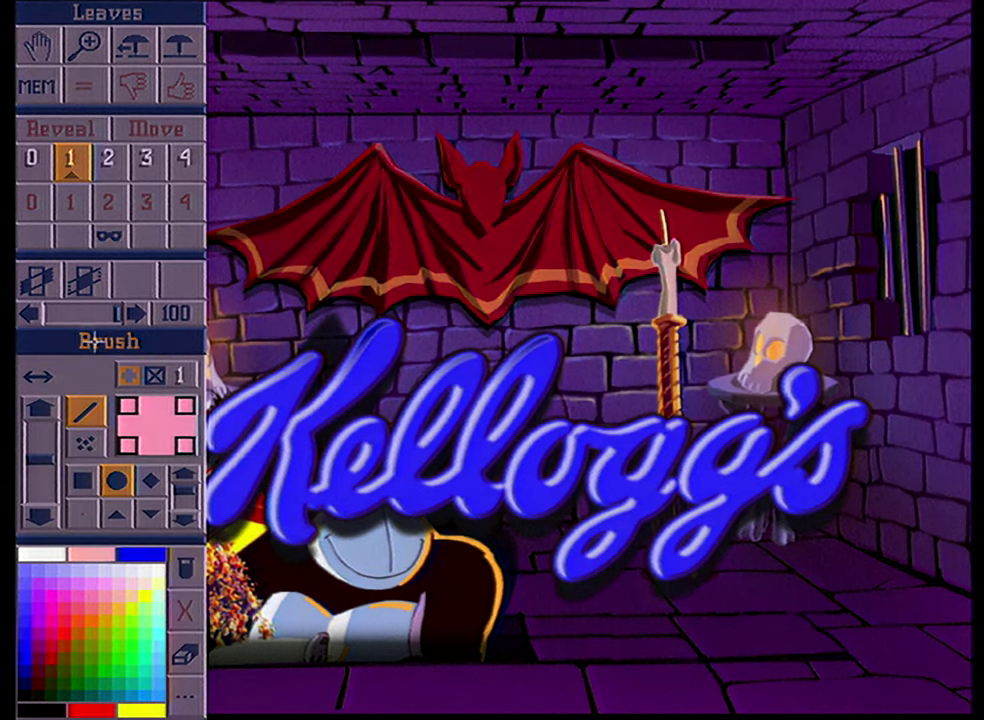
click(95, 341)
click(89, 389)
click(107, 343)
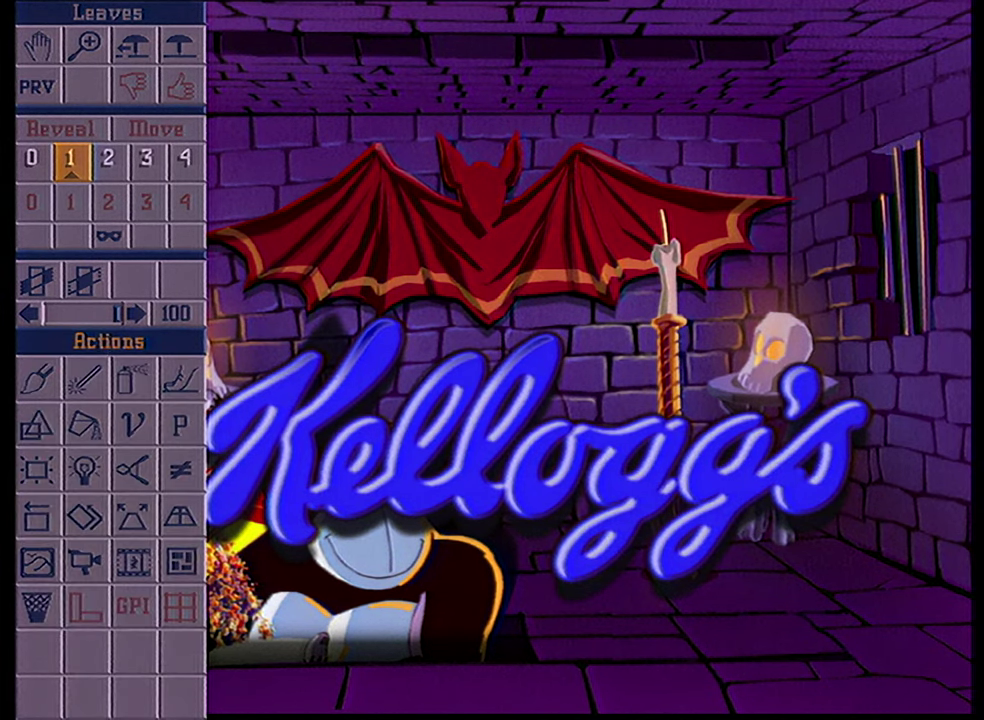
click(178, 384)
click(116, 343)
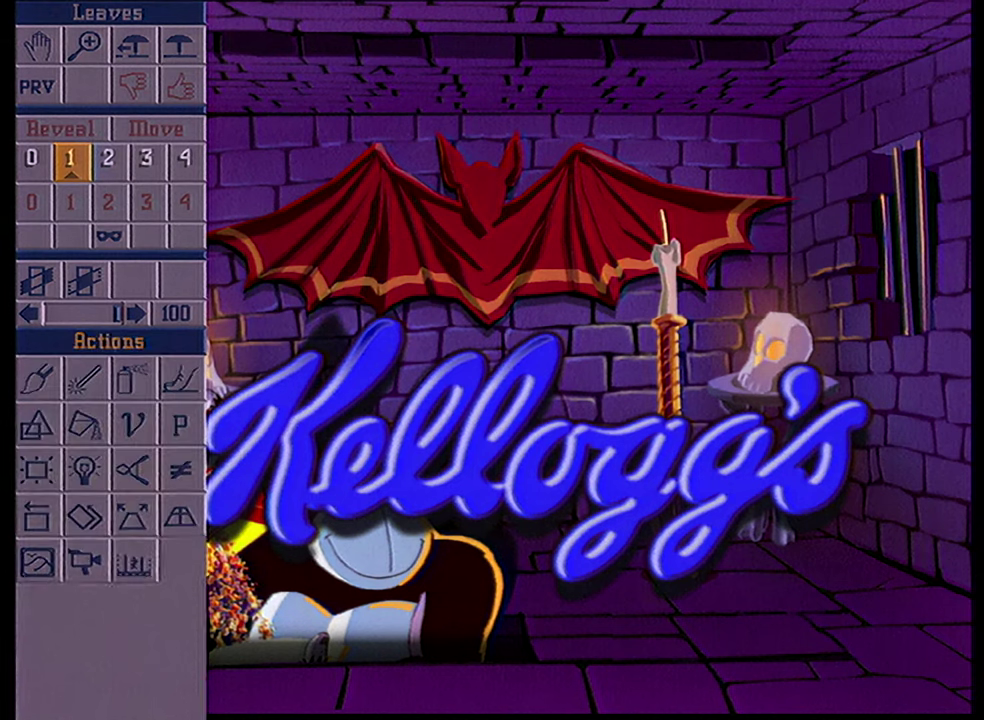
Step: Airbrush three pink zigzag strokes of increasing width across the picture on leaf 1
click(122, 391)
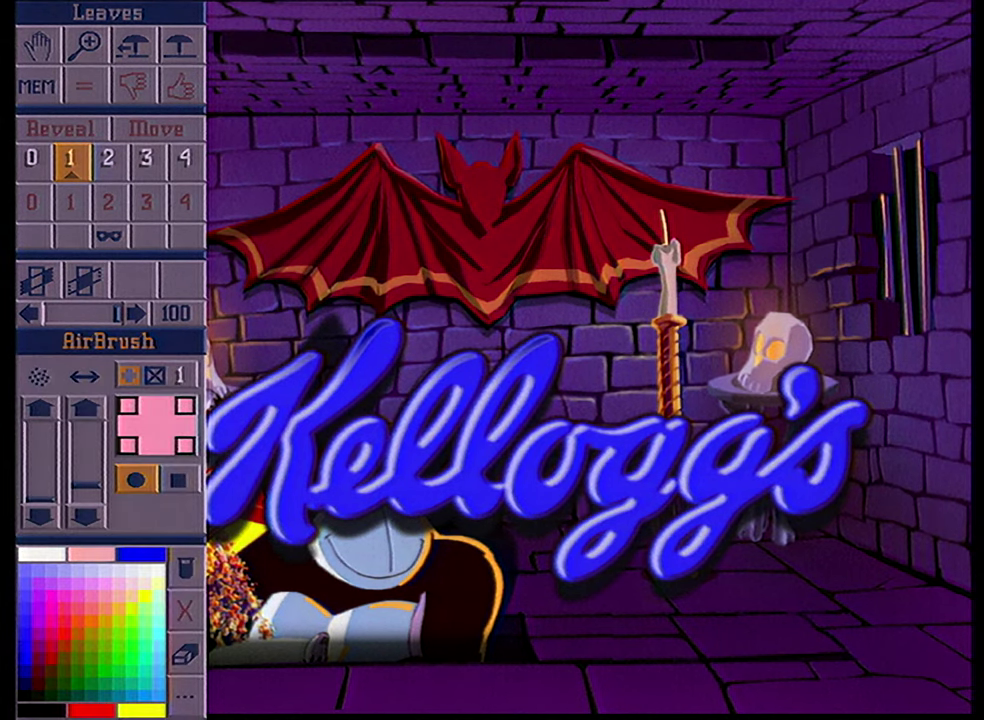
mouse_move(137, 114)
mouse_down()
mouse_move(160, 200)
mouse_move(281, 320)
mouse_move(462, 466)
mouse_move(835, 640)
mouse_up()
key(F10)
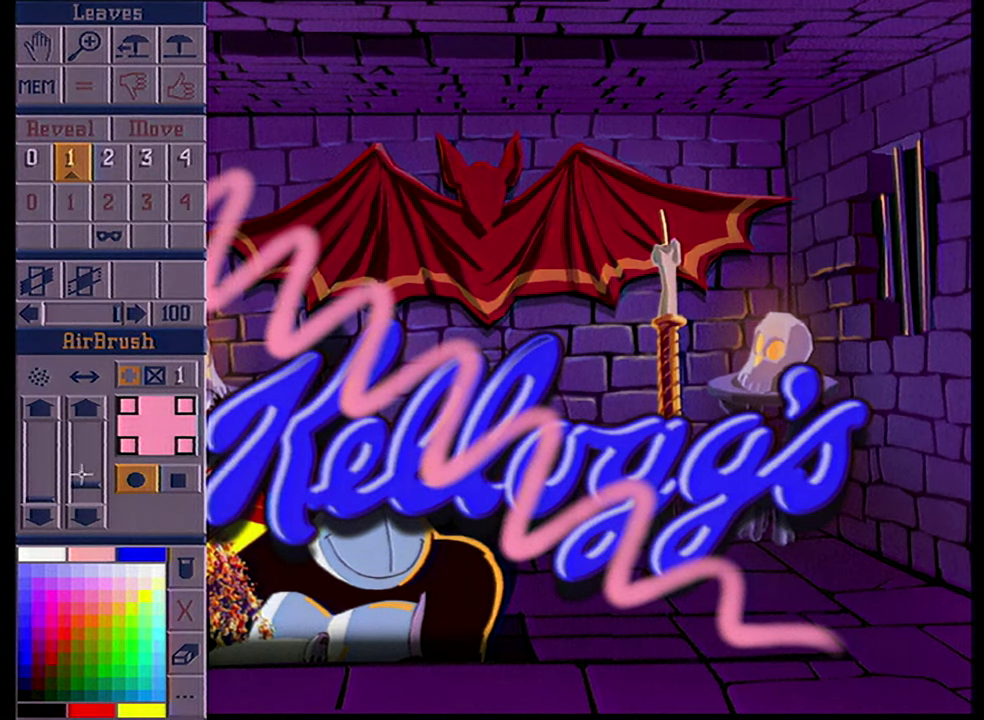
mouse_move(345, 158)
mouse_down()
mouse_move(406, 176)
mouse_move(880, 510)
mouse_up()
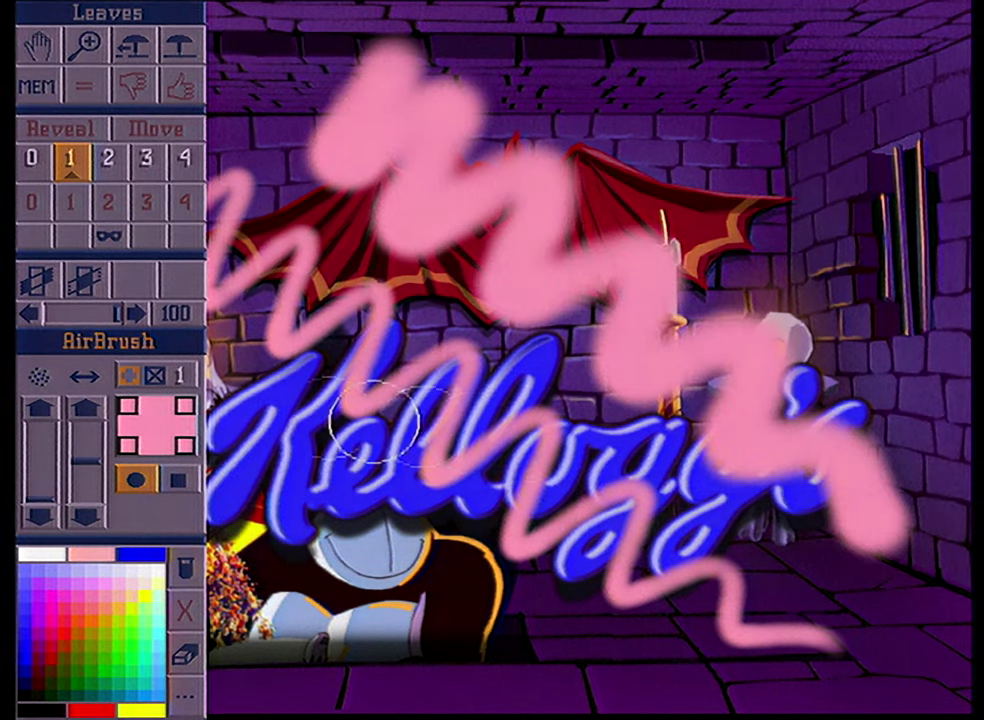
key(F10)
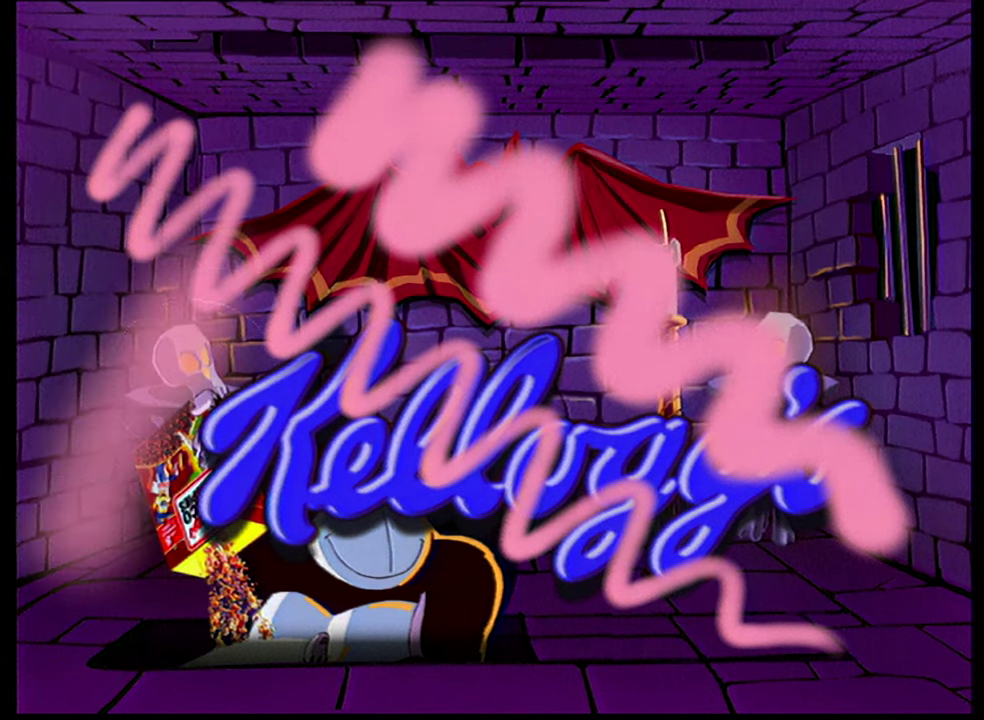
mouse_move(140, 290)
mouse_down()
mouse_move(120, 480)
mouse_move(280, 440)
mouse_move(890, 608)
mouse_up()
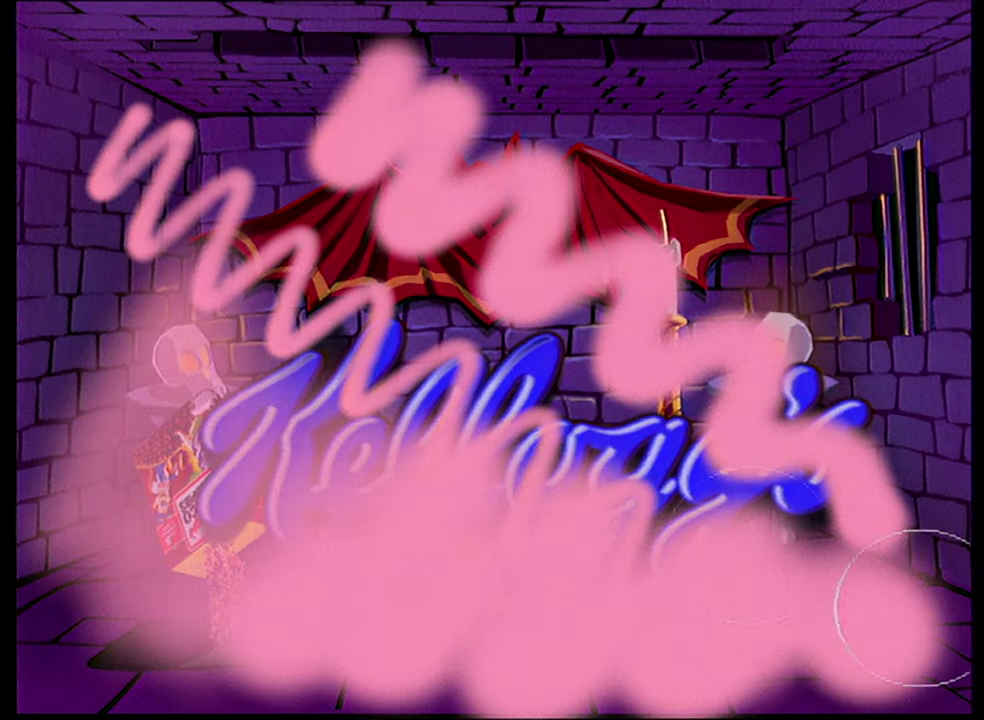
key(F10)
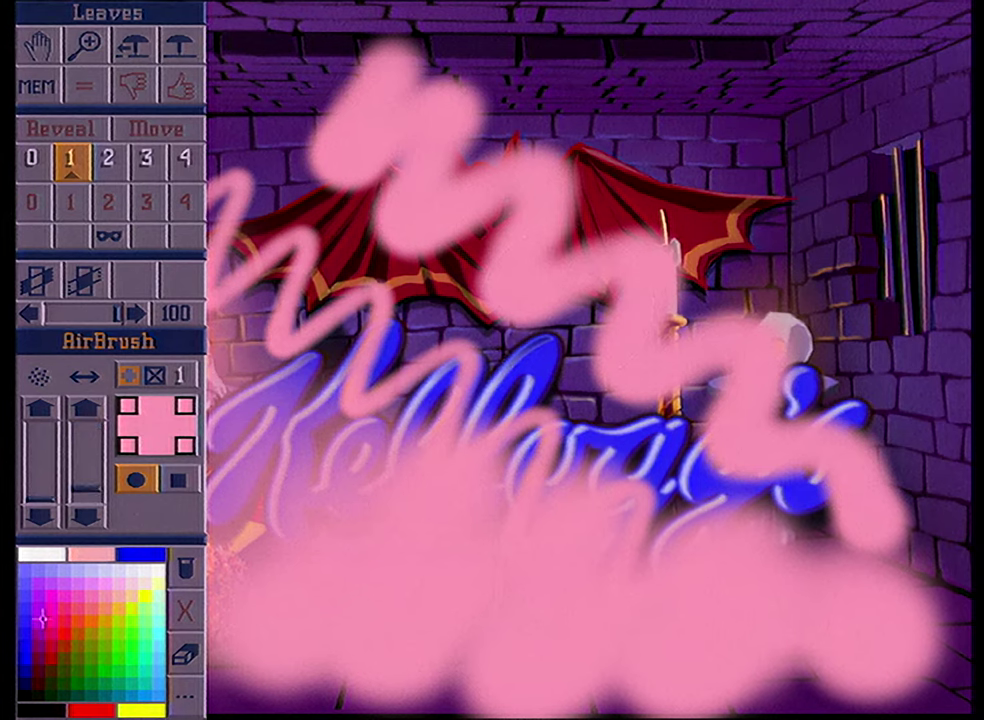
Step: Scribble a thin purple airbrush stroke with a large oval across the picture
click(38, 612)
key(space)
mouse_move(262, 54)
mouse_down()
mouse_move(165, 125)
mouse_move(103, 417)
mouse_move(355, 580)
mouse_move(848, 433)
mouse_move(460, 508)
mouse_move(165, 420)
mouse_move(148, 452)
mouse_up()
key(space)
click(102, 340)
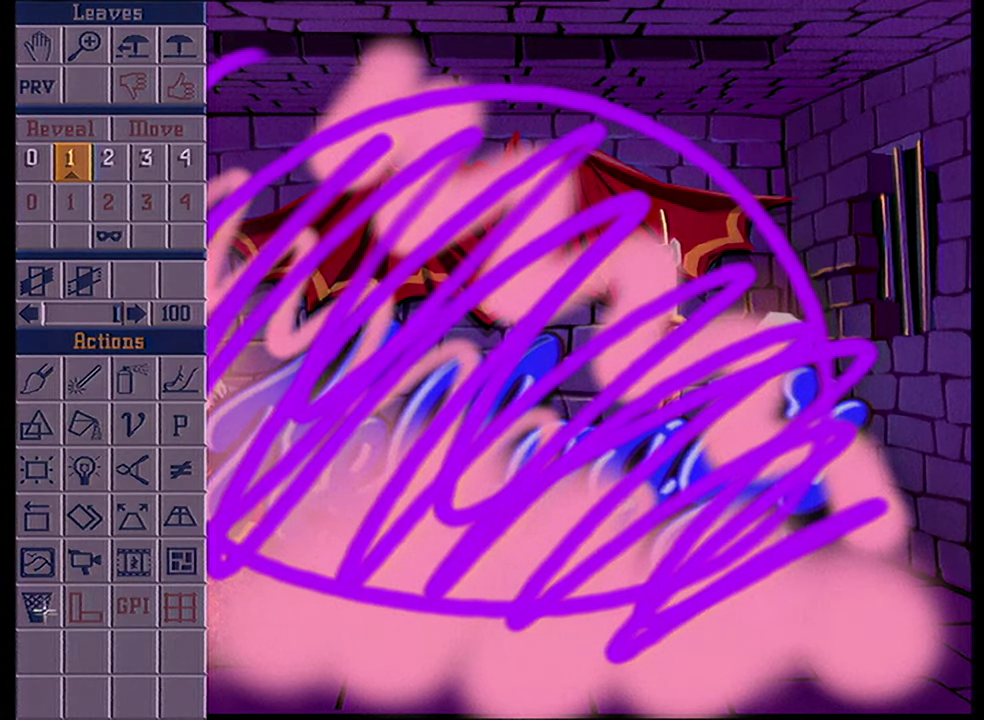
Step: Clear all the pink and purple strokes from leaf 1
click(38, 608)
click(72, 378)
click(84, 272)
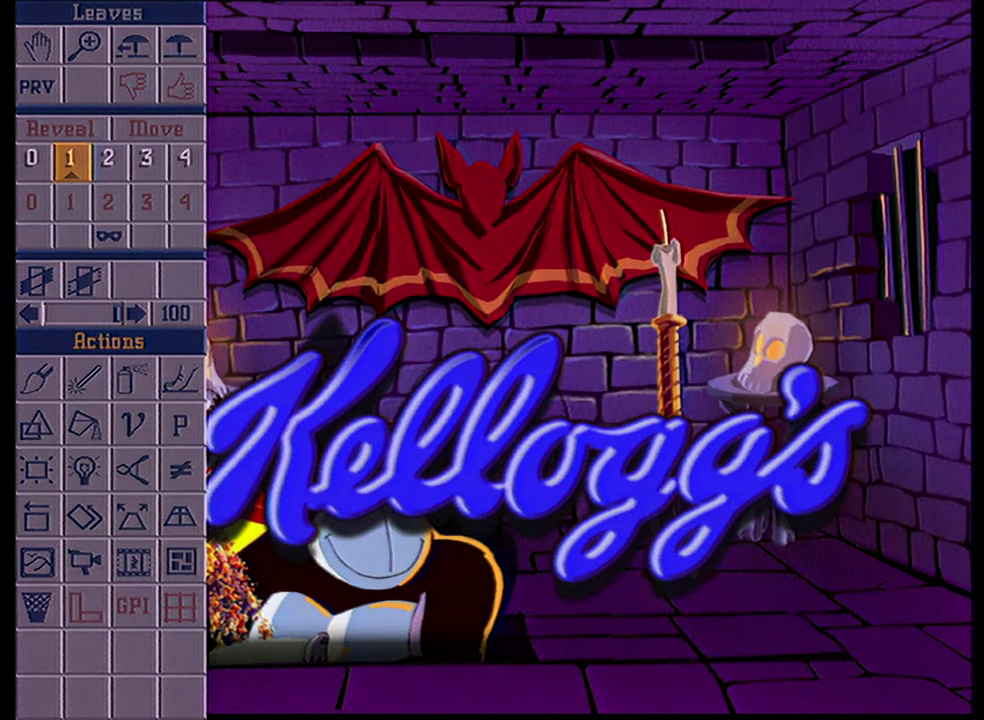
Step: Set up the Tinting effect from leaf 4 to leaf 3 with white made transparent, and frame the cartoon character
key(F10)
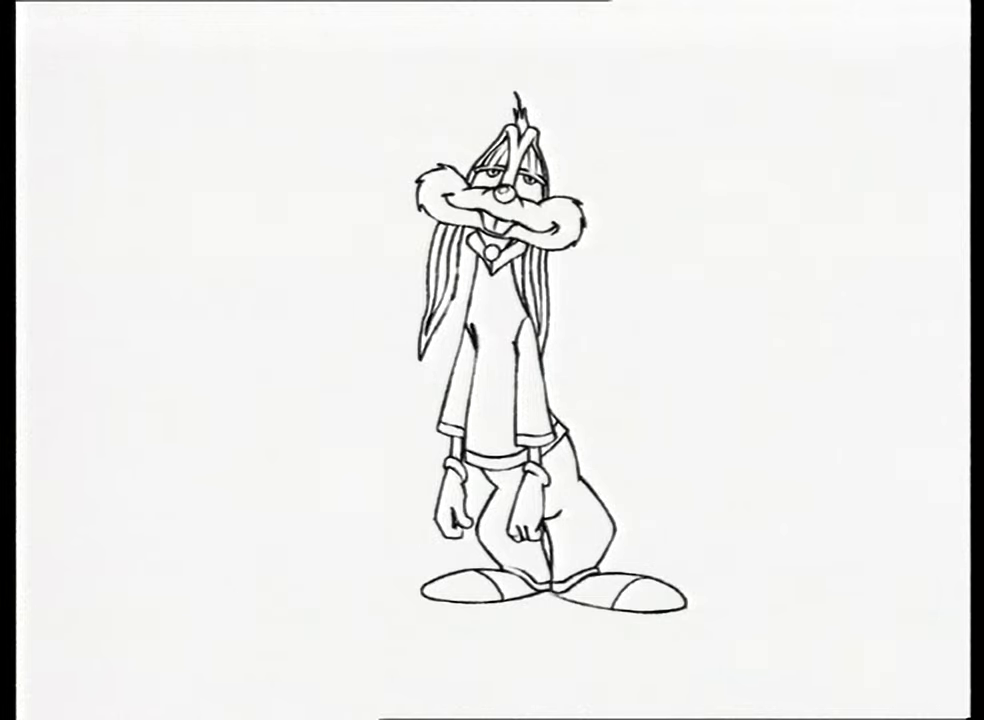
key(F10)
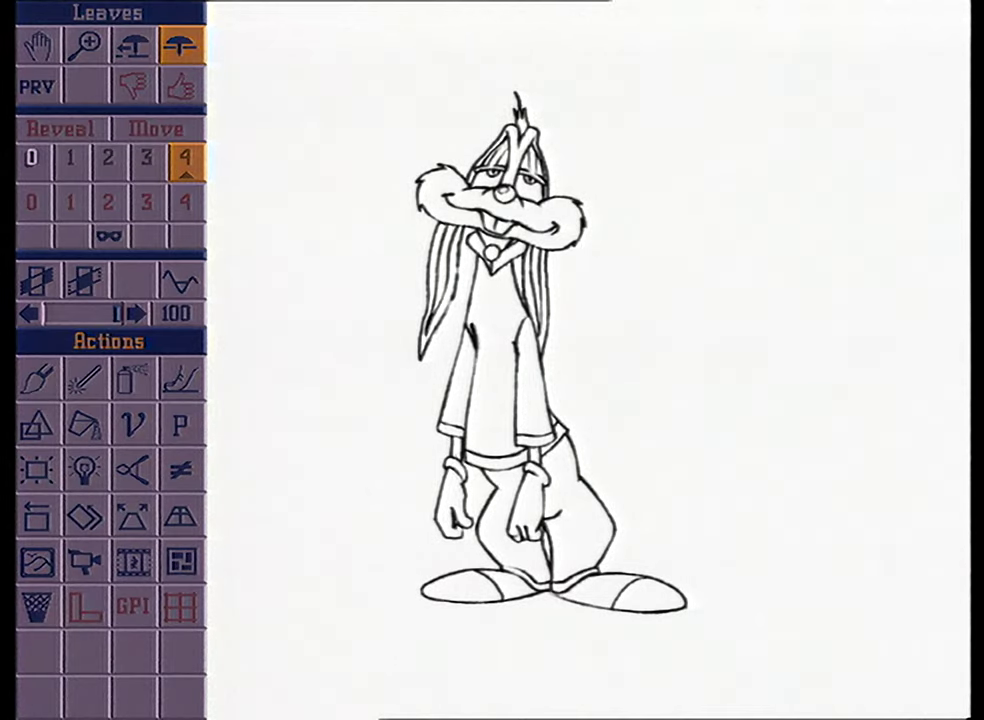
click(37, 470)
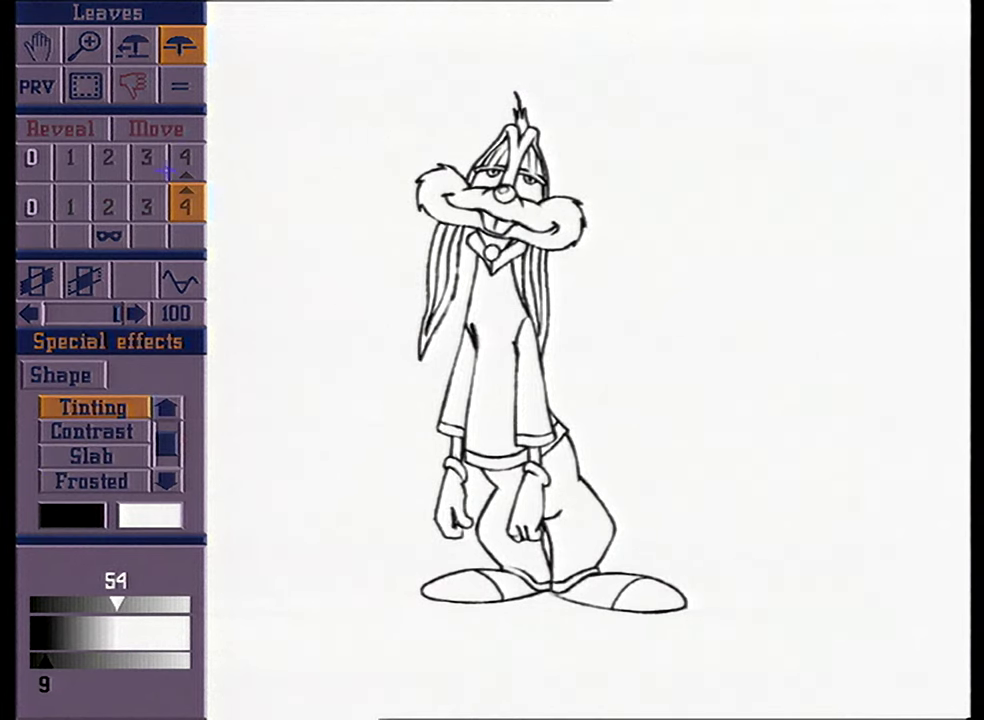
mouse_move(117, 605)
mouse_down()
mouse_move(90, 605)
mouse_move(160, 605)
mouse_move(102, 605)
mouse_move(120, 605)
mouse_up()
drag(335, 67, 712, 645)
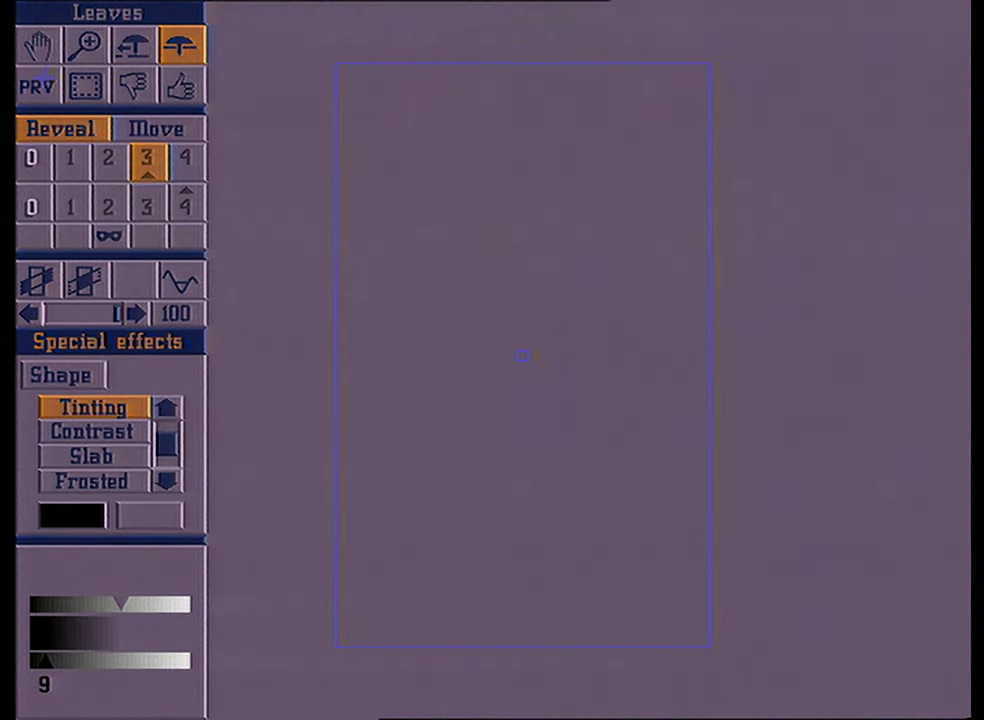
Step: Preview the tinting inside the frame, raise its upper threshold to the maximum and apply the effect to leaf 3
click(43, 79)
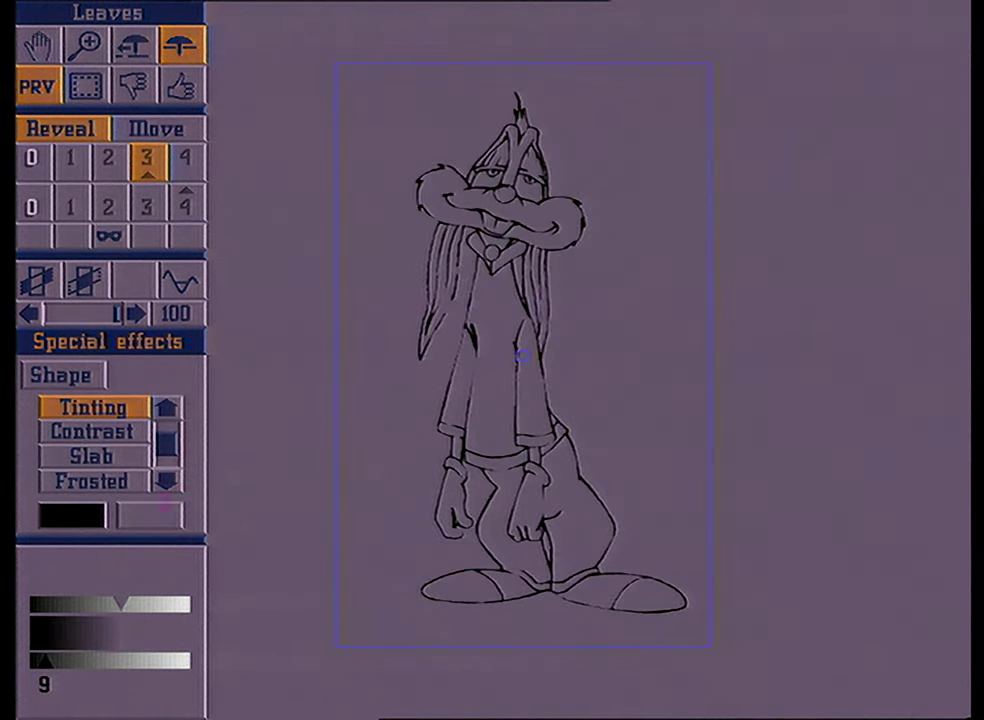
drag(122, 604, 178, 604)
click(522, 356)
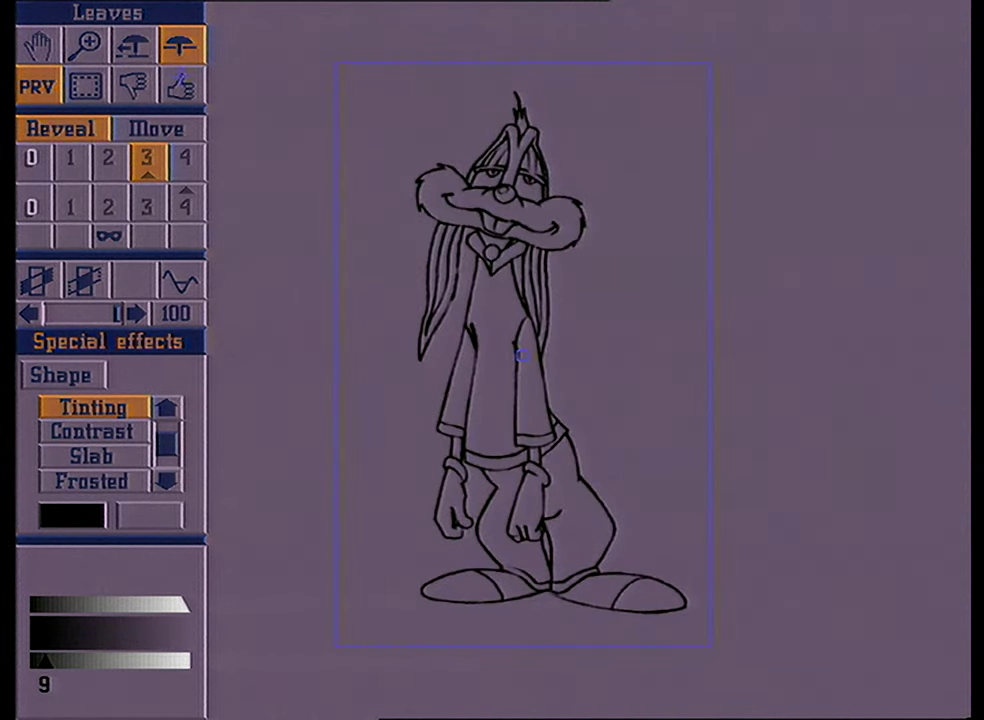
click(182, 79)
click(114, 341)
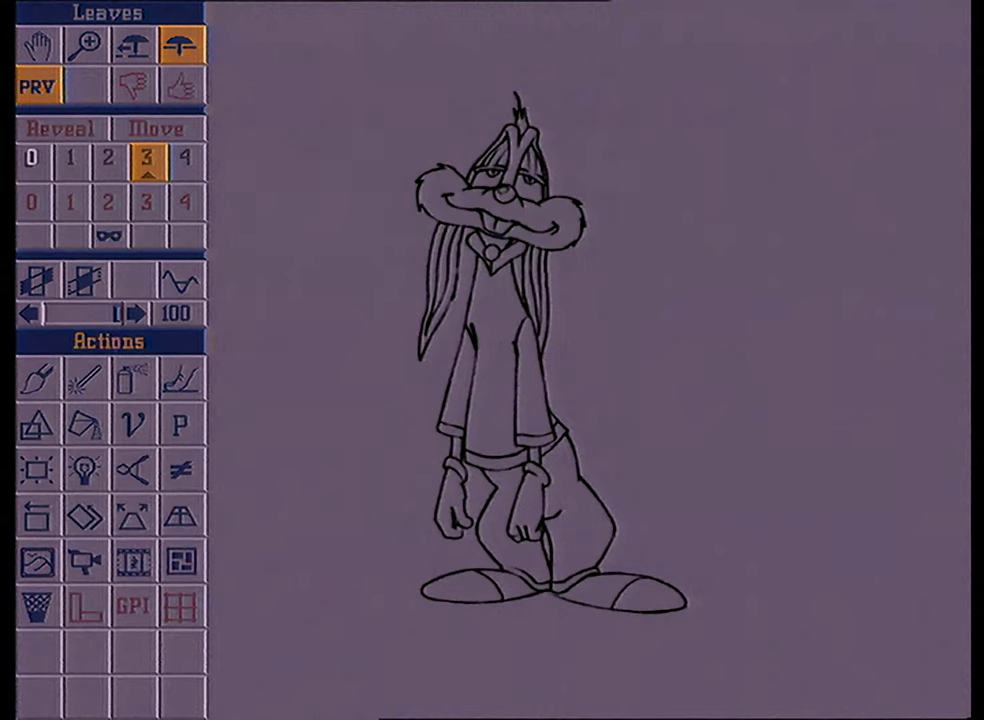
Step: Change the transparency display colour to blue and view the character's line art against it
key(space)
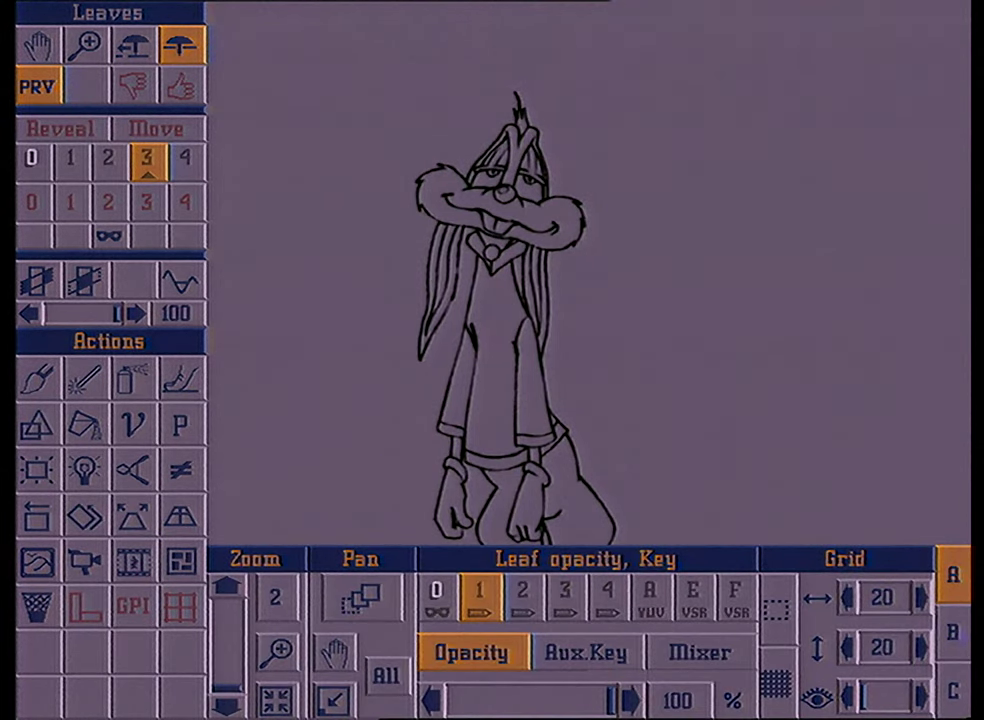
click(956, 634)
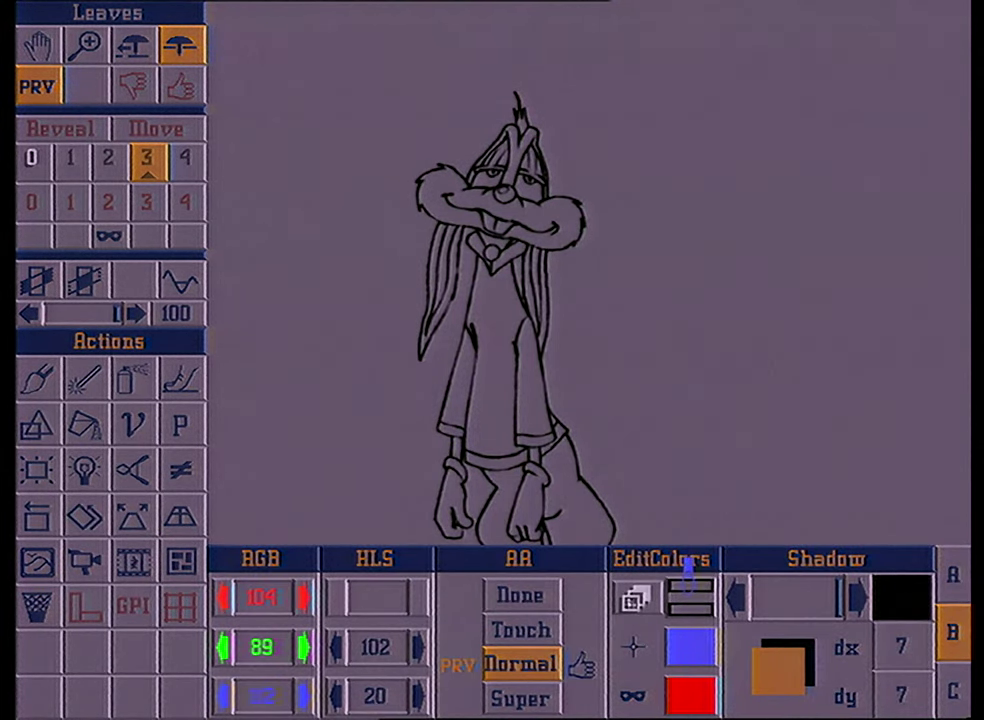
click(690, 647)
key(space)
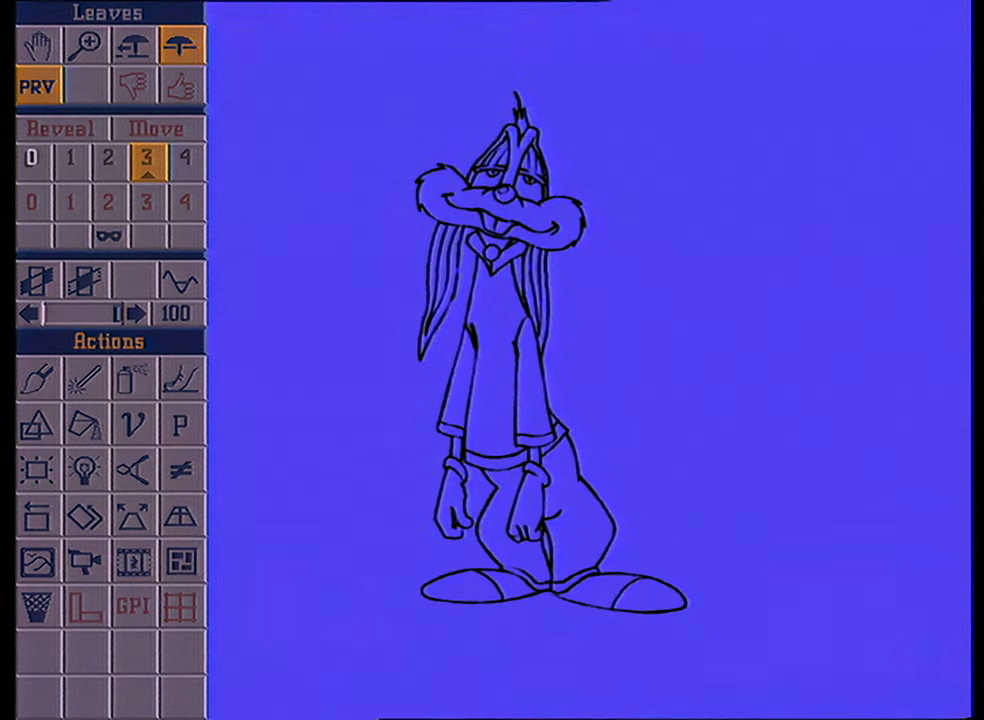
key(space)
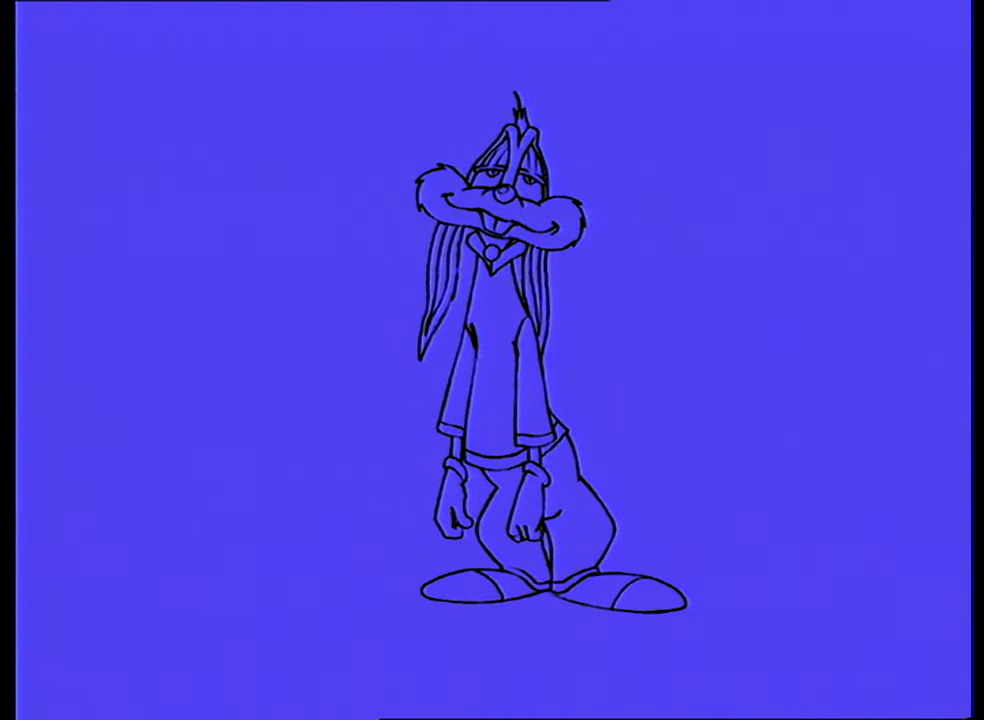
key(space)
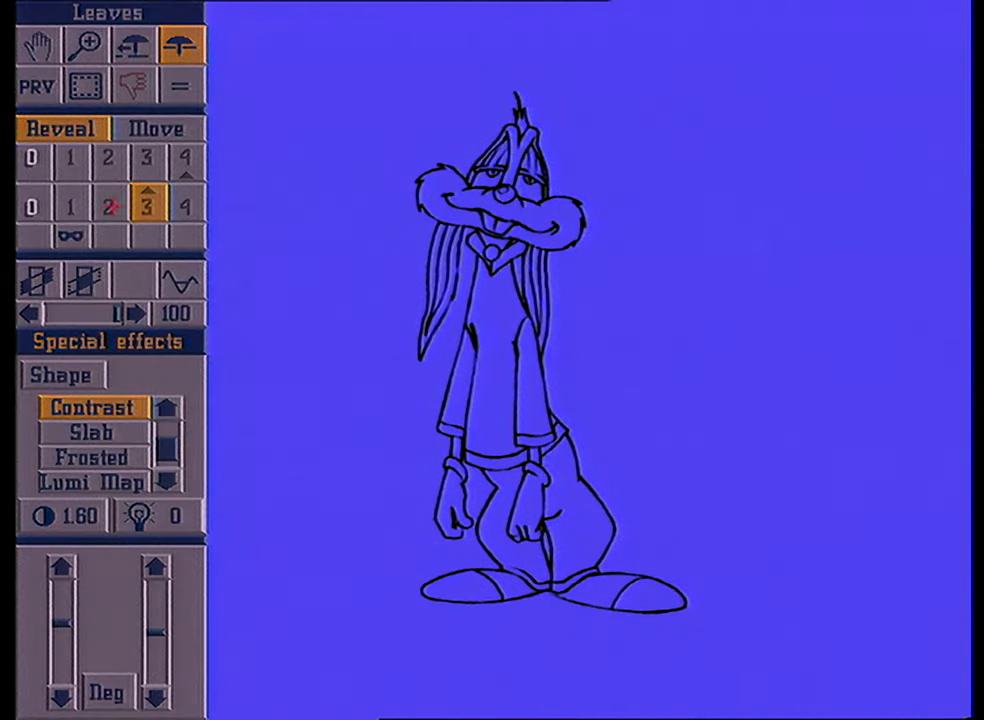
Step: Bring up the hand-drawn colour guide on leaf 2 and resize the brush palette grid to 4 lines by 4 columns
click(109, 209)
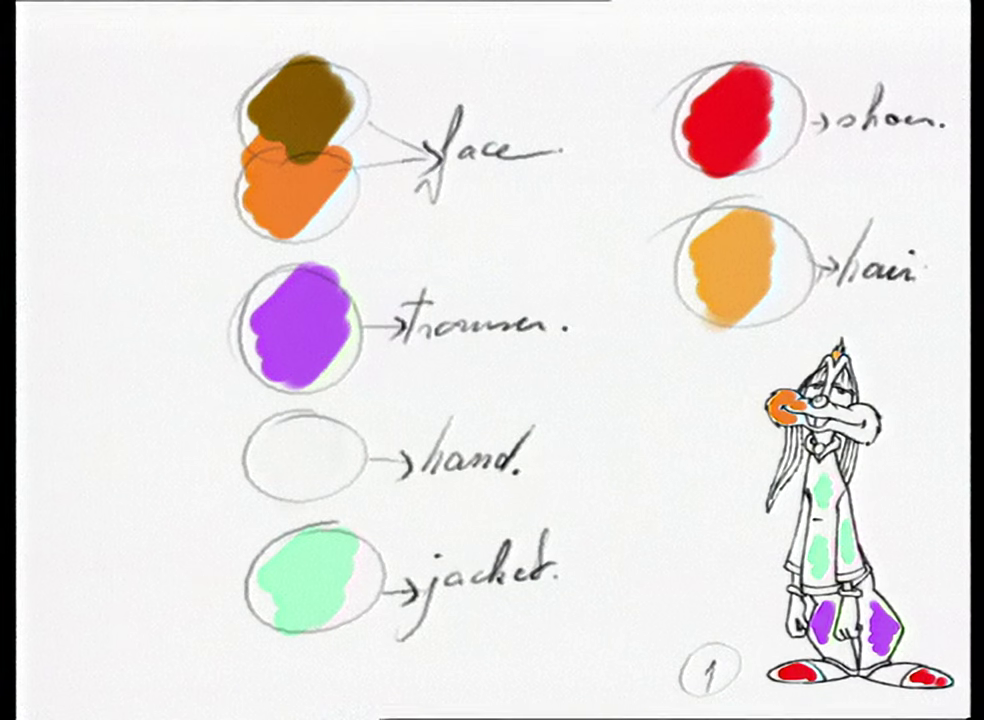
key(space)
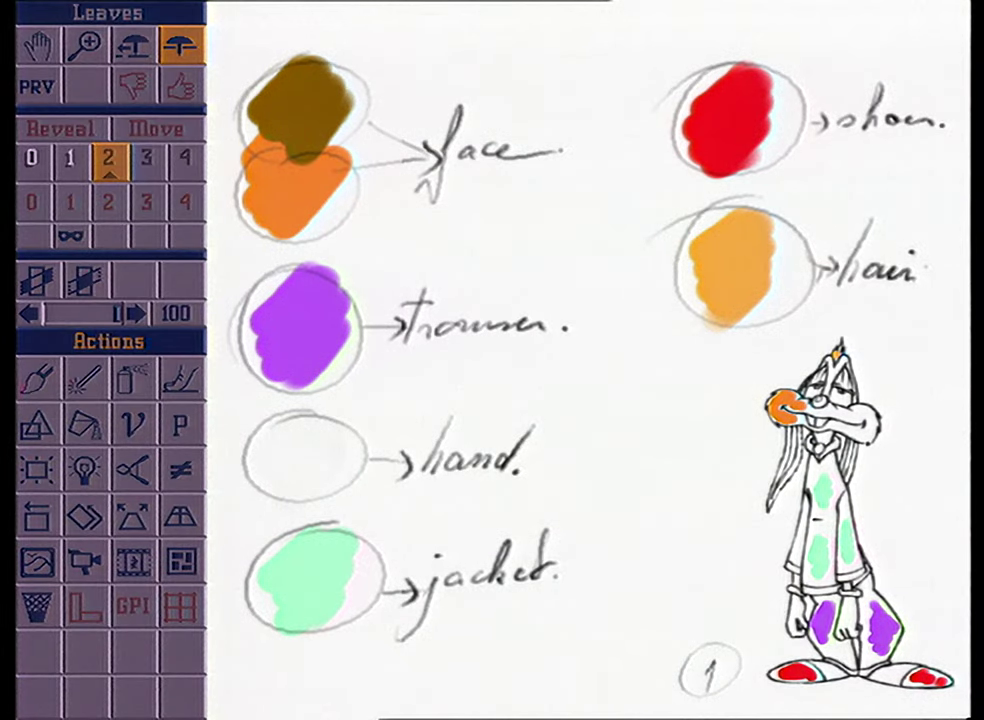
click(36, 380)
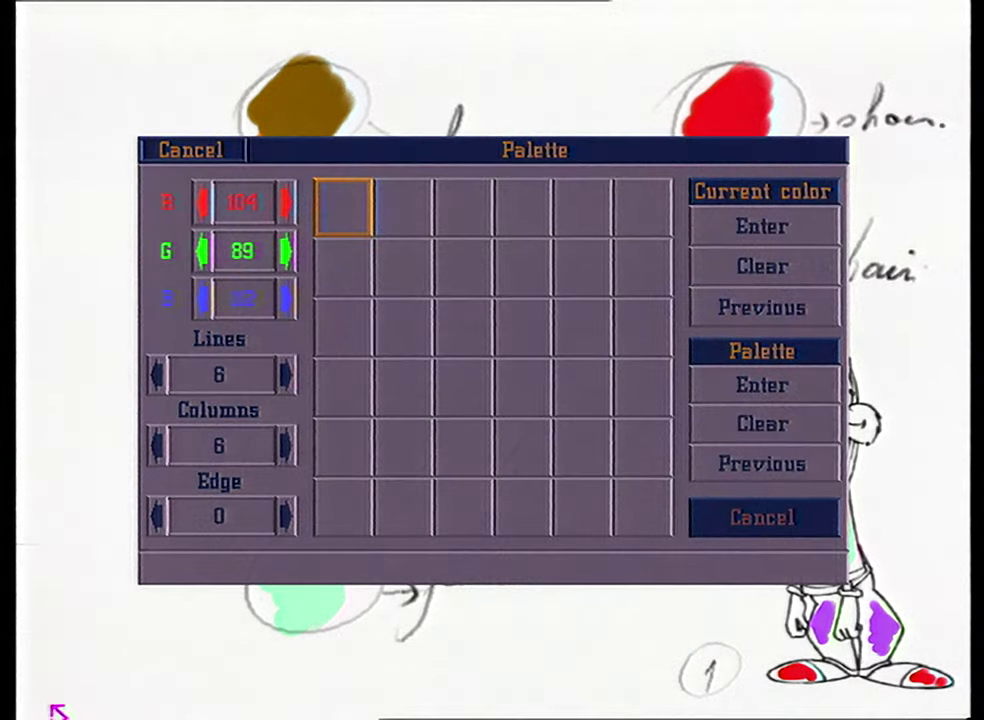
click(156, 374)
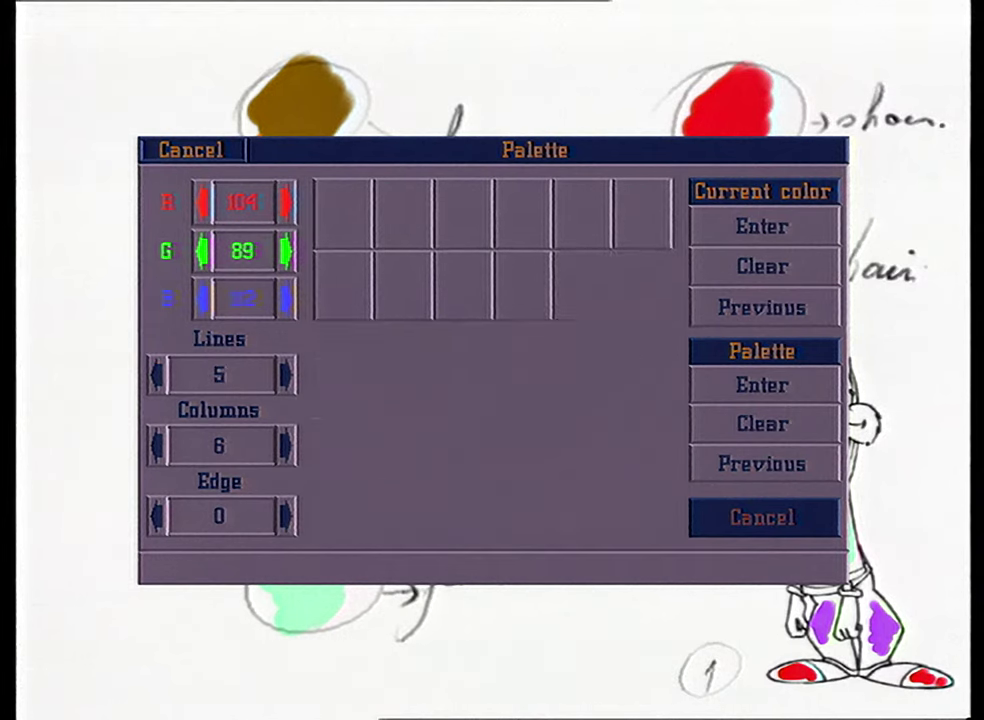
click(156, 374)
click(156, 445)
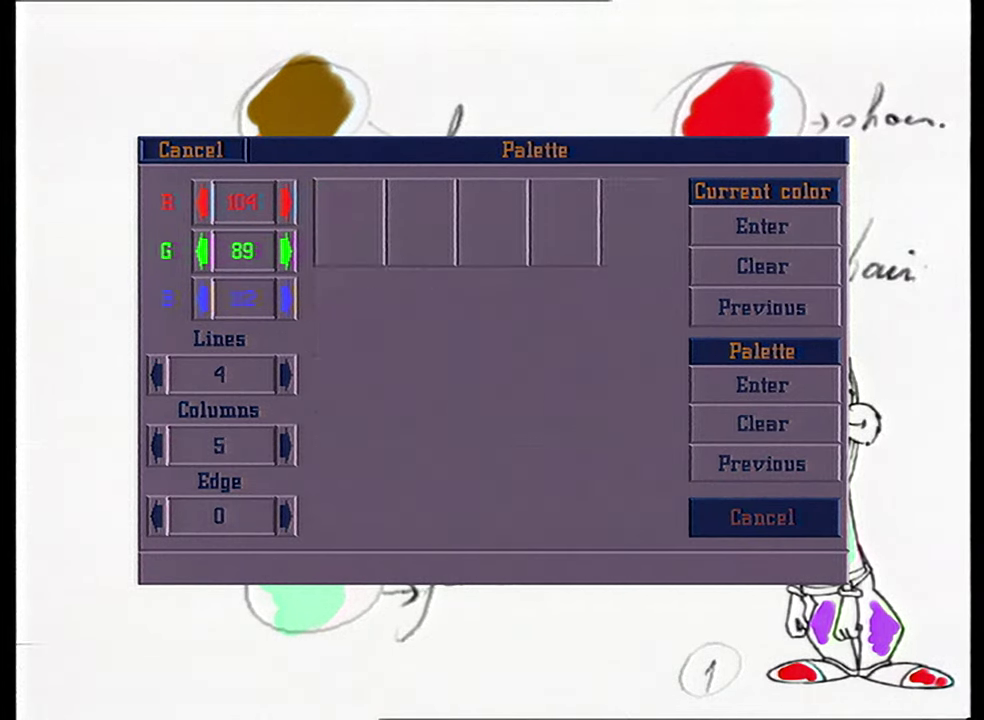
click(156, 445)
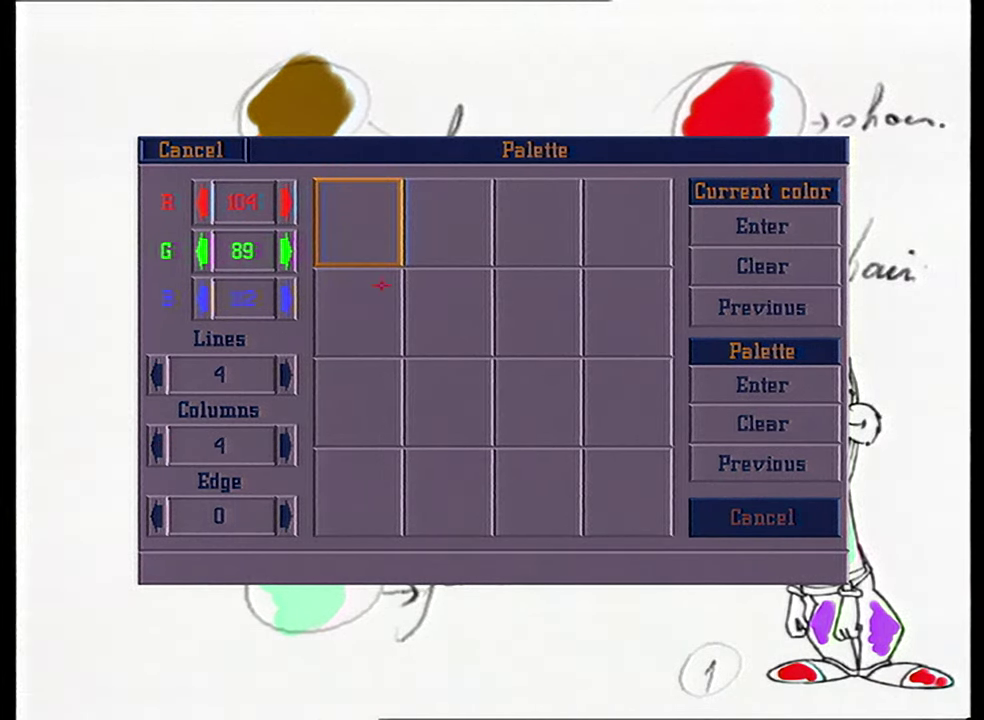
Step: Enter the guide's brown, orange, purple, white, green, light orange and red into the palette in Several mode and save it as rabbit
click(770, 226)
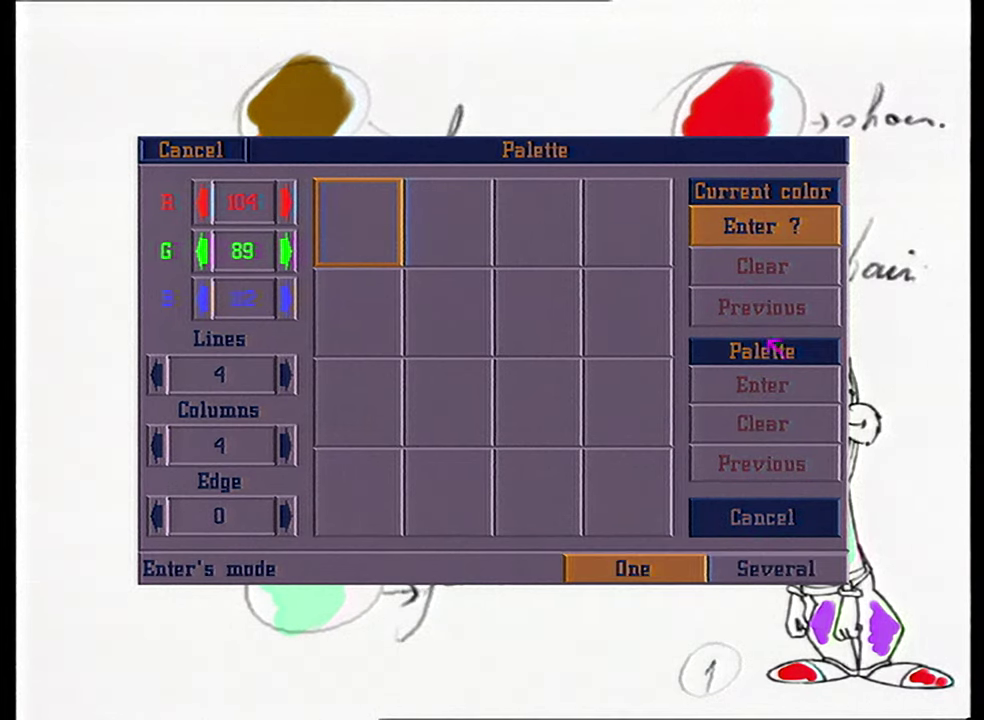
click(783, 568)
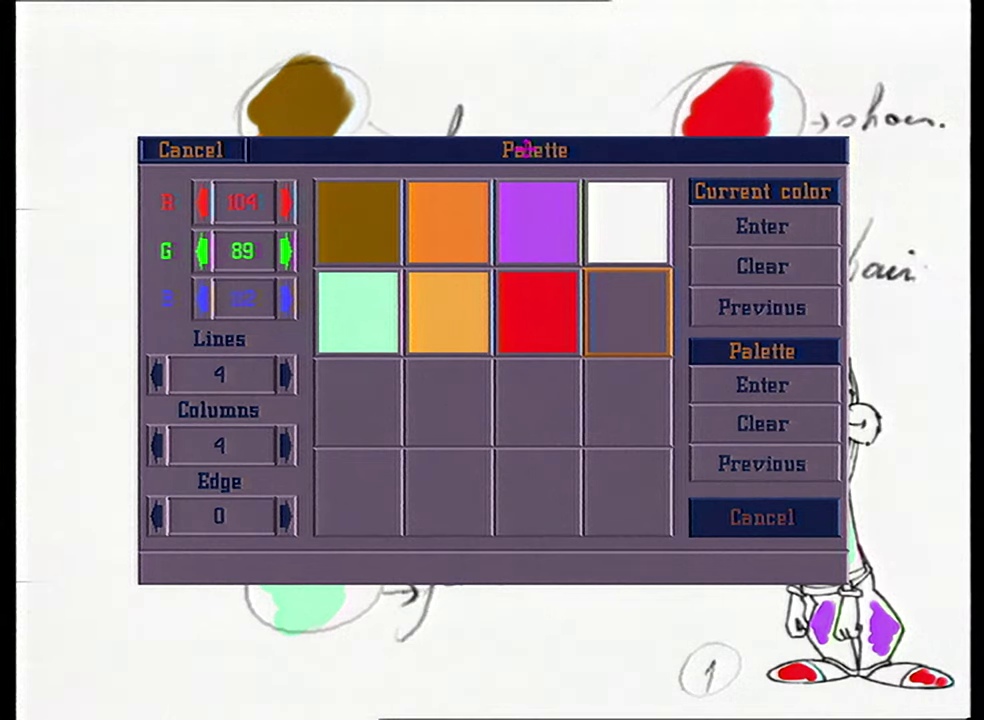
click(534, 160)
key(s)
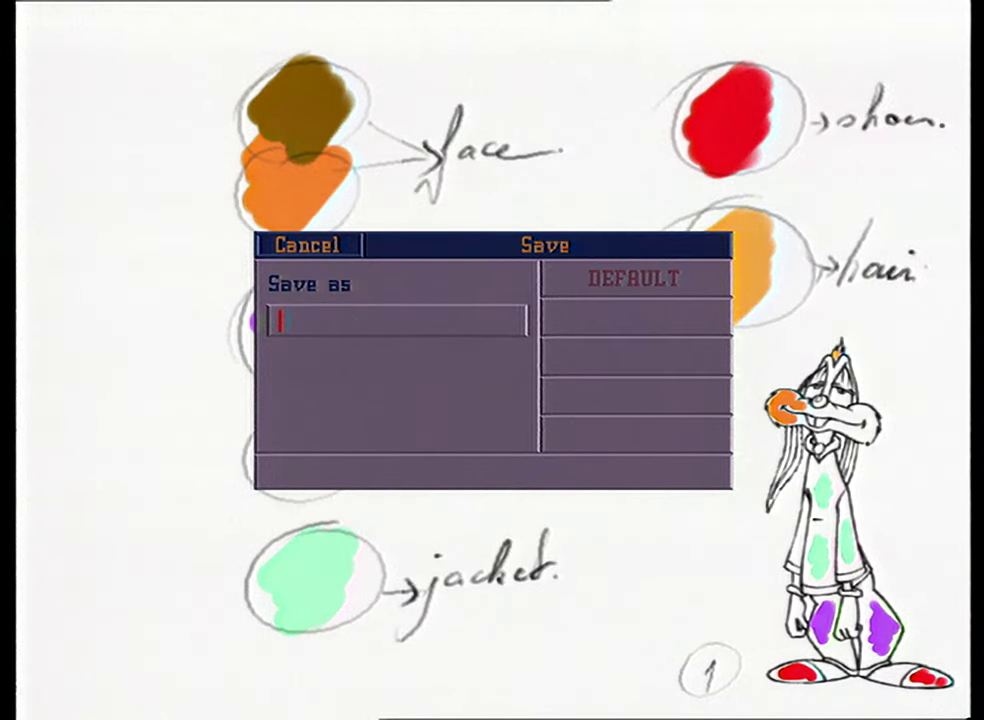
text(rabb)
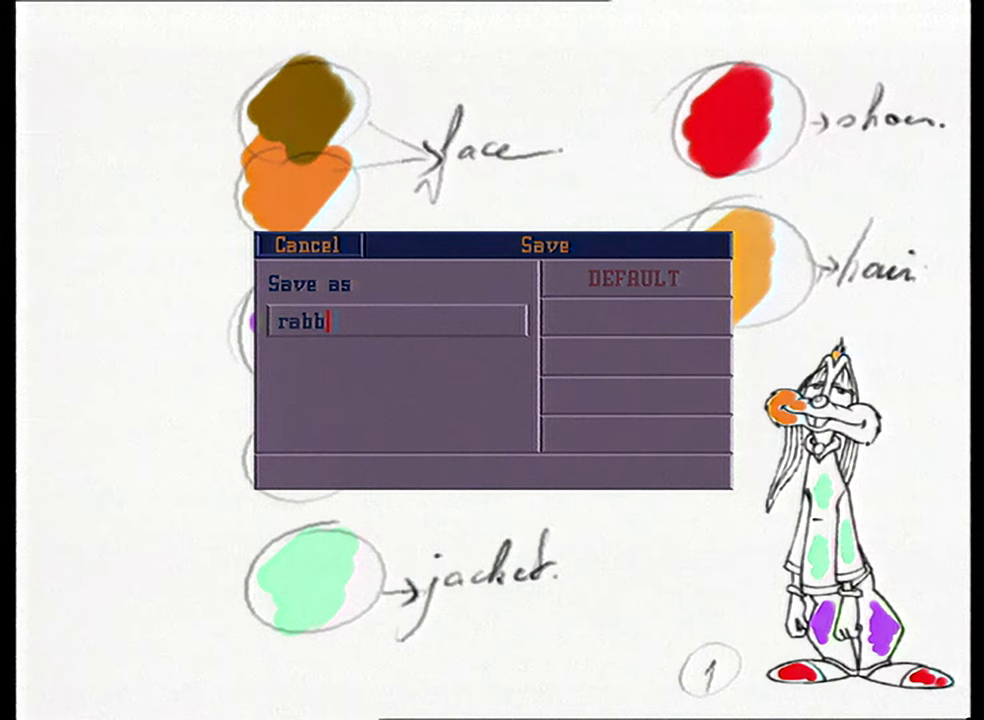
text(it)
key(Return)
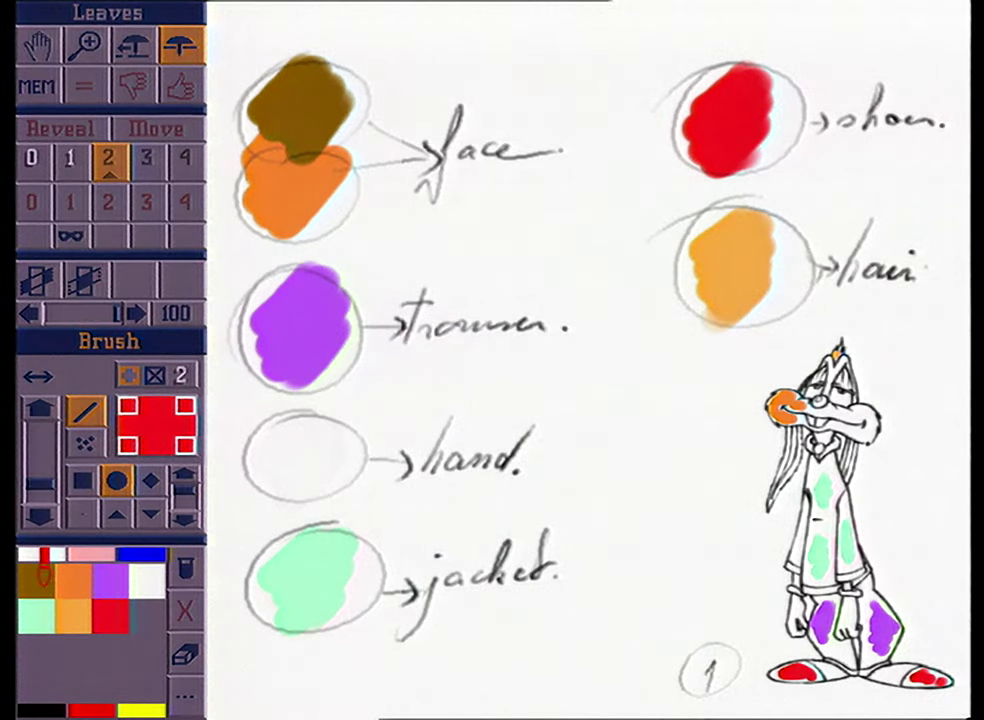
Step: Try the rabbit palette's colours on the brush one after another, and return to the list of actions
click(74, 581)
click(110, 577)
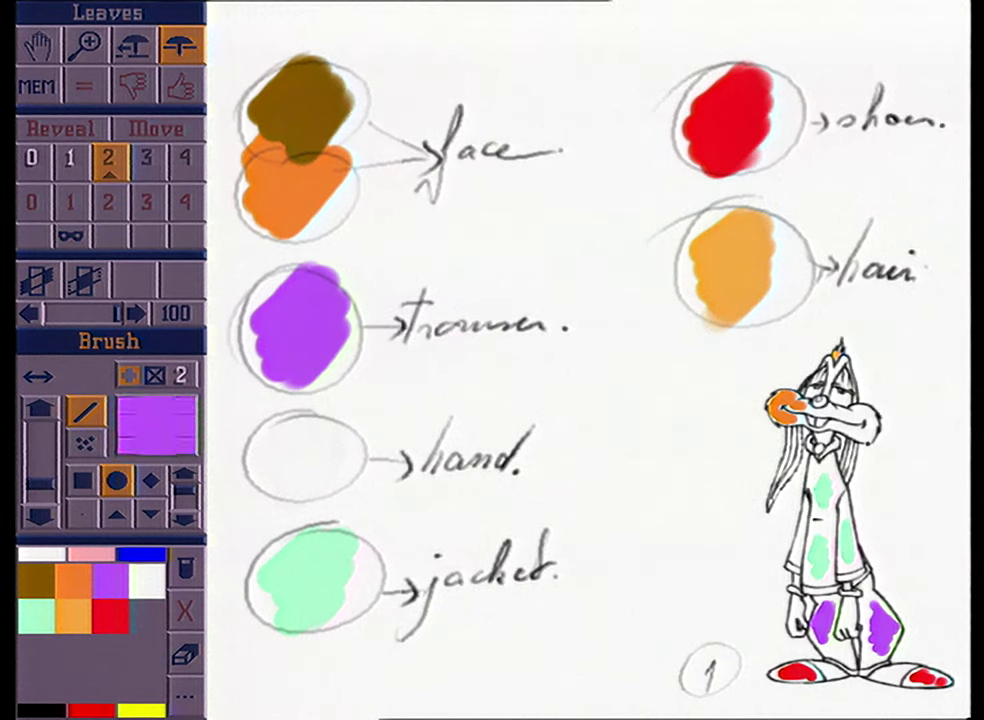
click(145, 585)
click(44, 619)
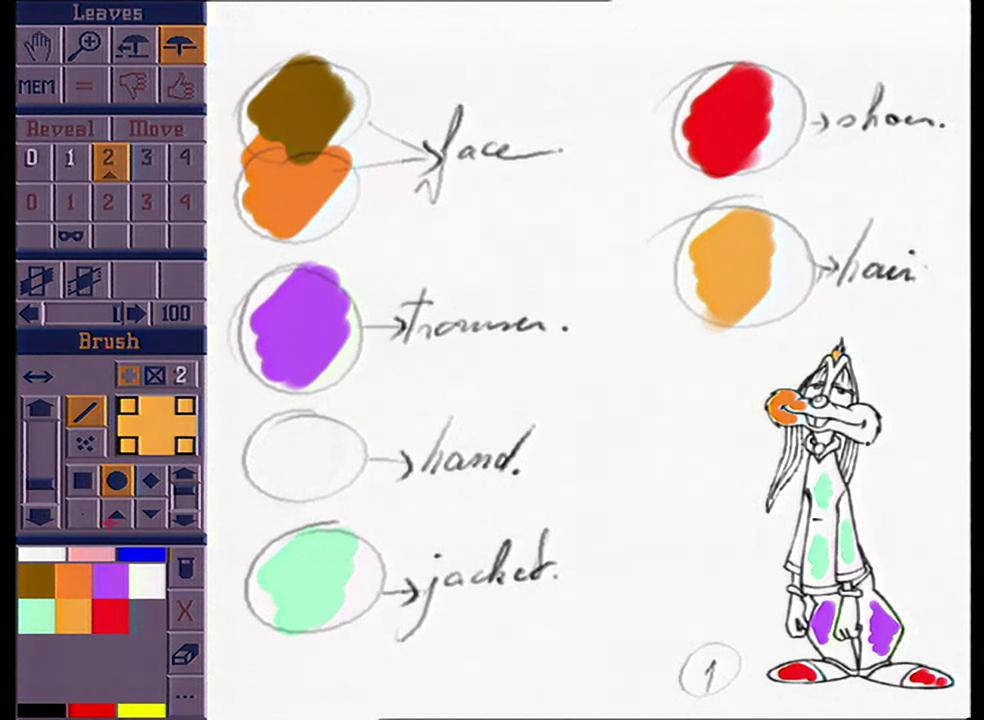
click(90, 345)
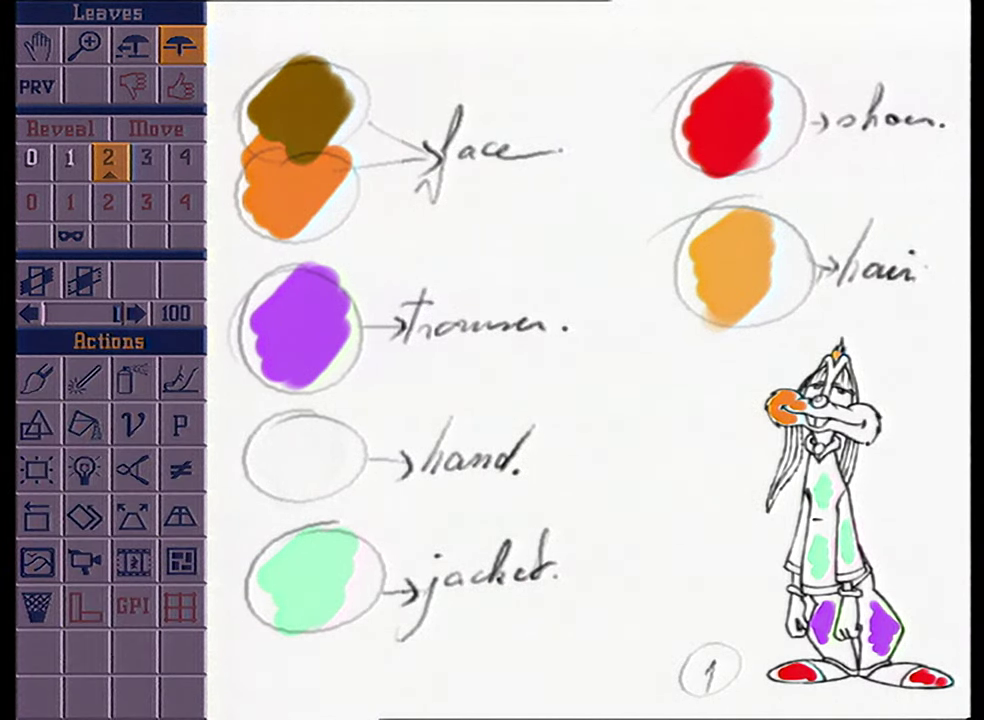
Step: Fill both trouser areas of the character's line art on leaf 4 with the palette's purple using Area filling
key(space)
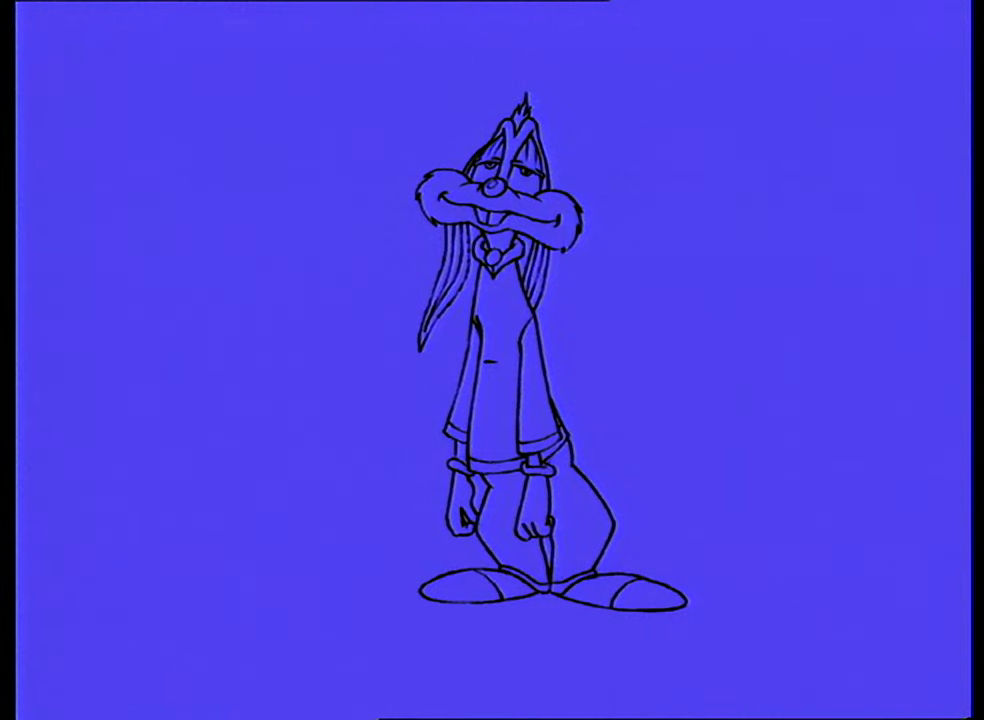
key(Tab)
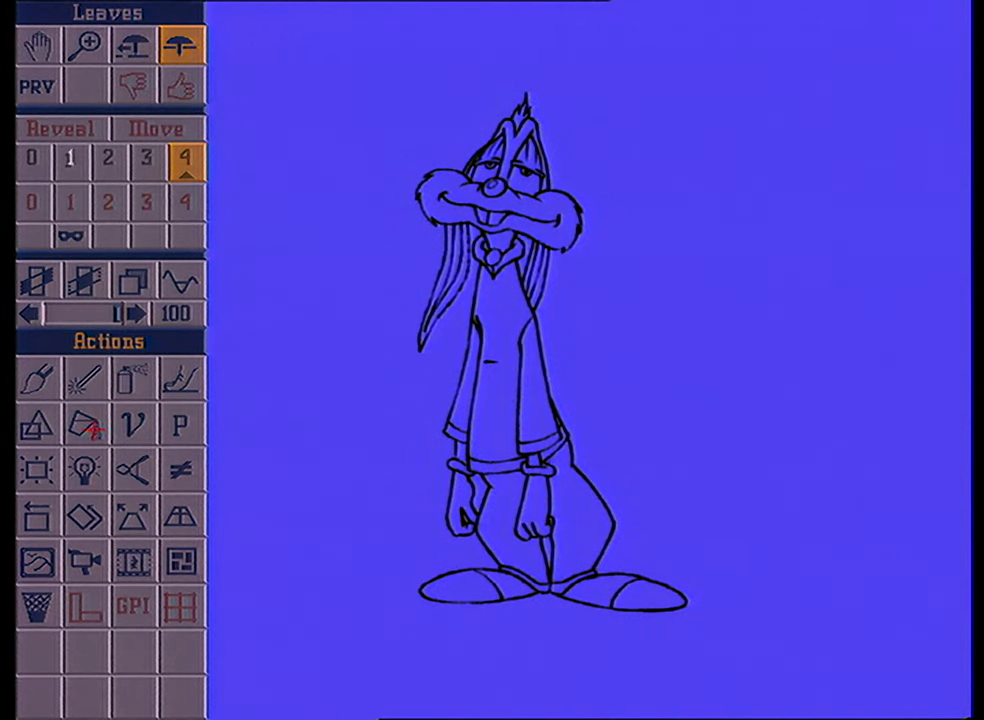
click(93, 430)
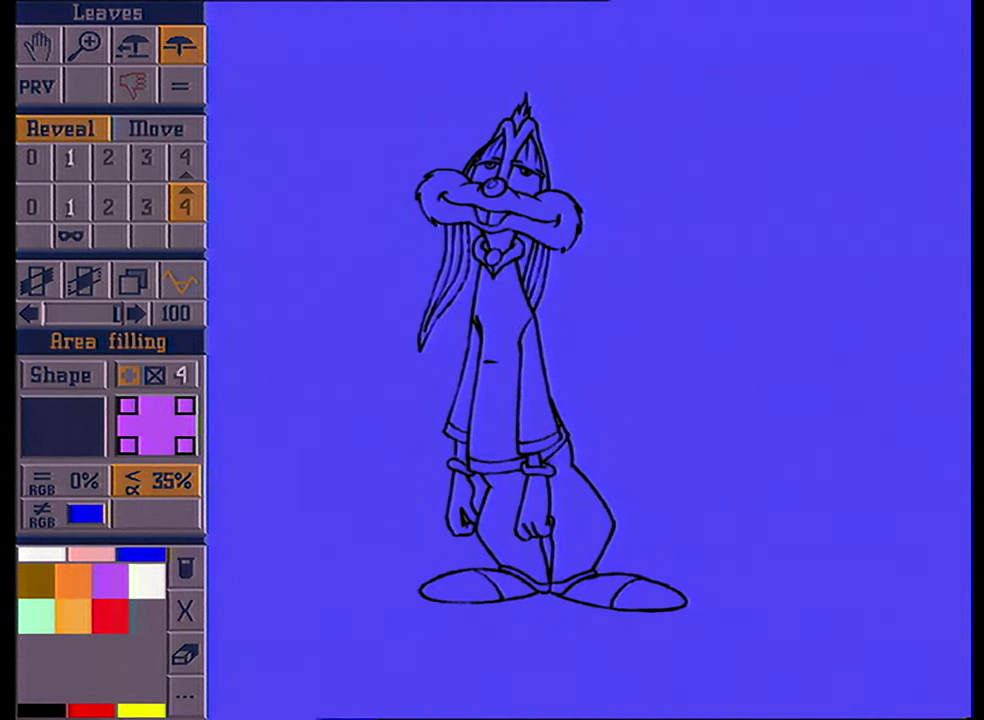
key(Tab)
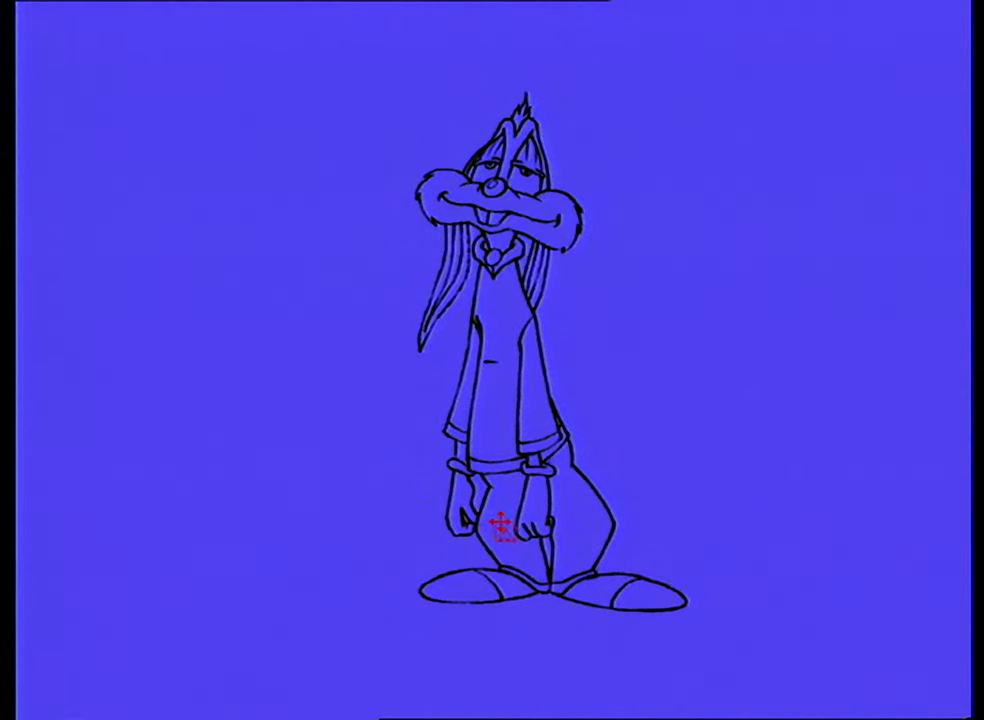
key(Tab)
click(499, 521)
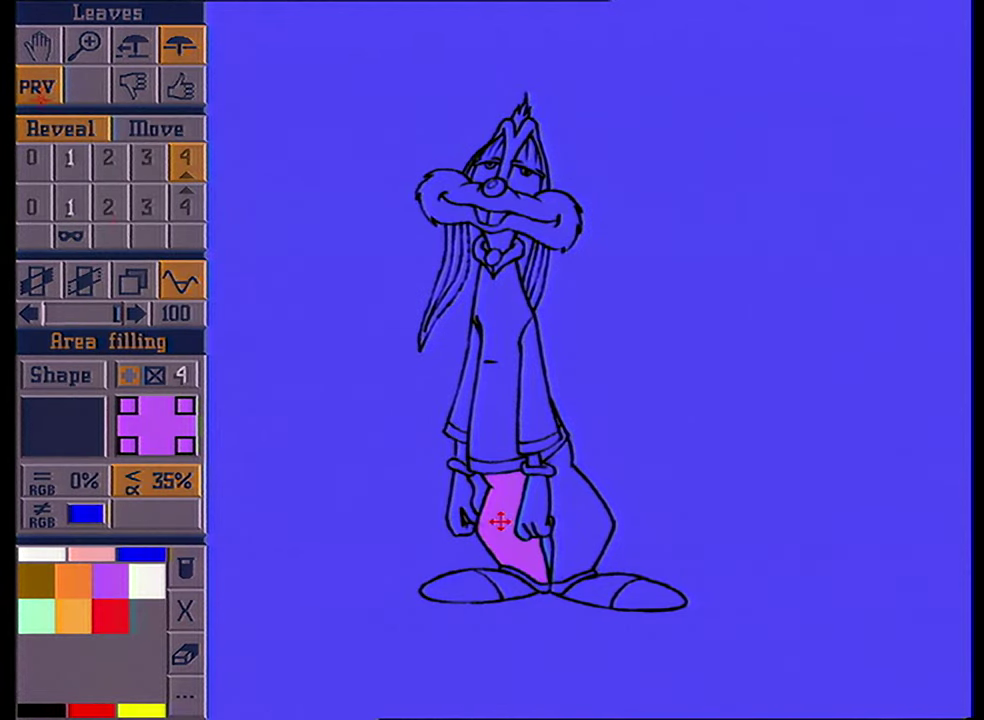
key(Return)
click(573, 531)
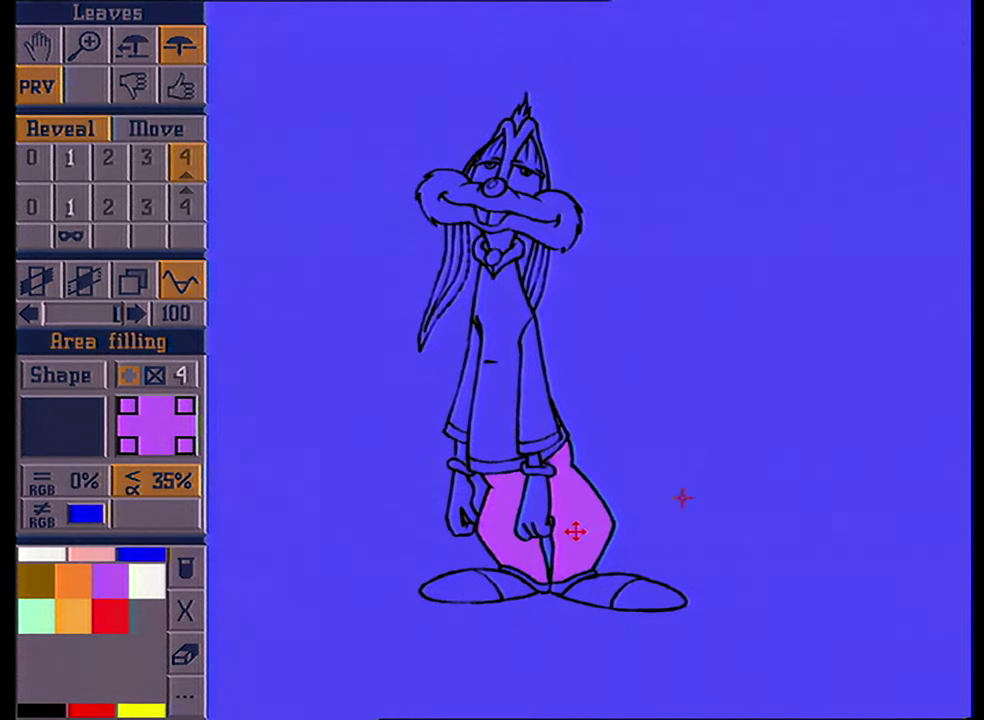
Step: Fill the character's muzzle and forehead with the palette's orange
click(72, 581)
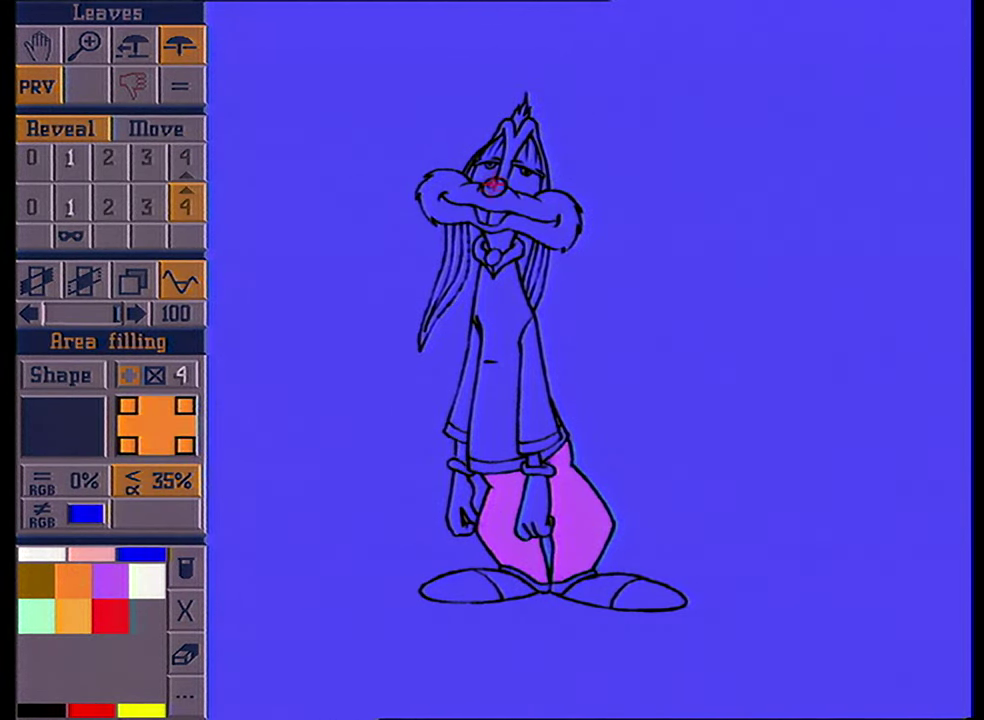
click(432, 195)
click(681, 236)
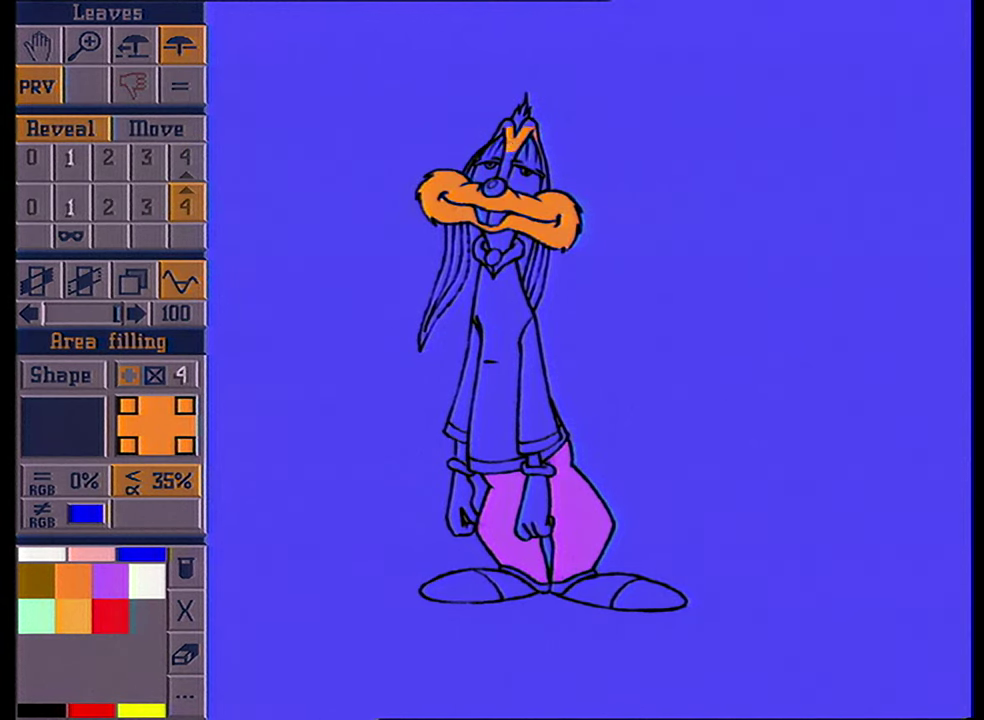
click(677, 209)
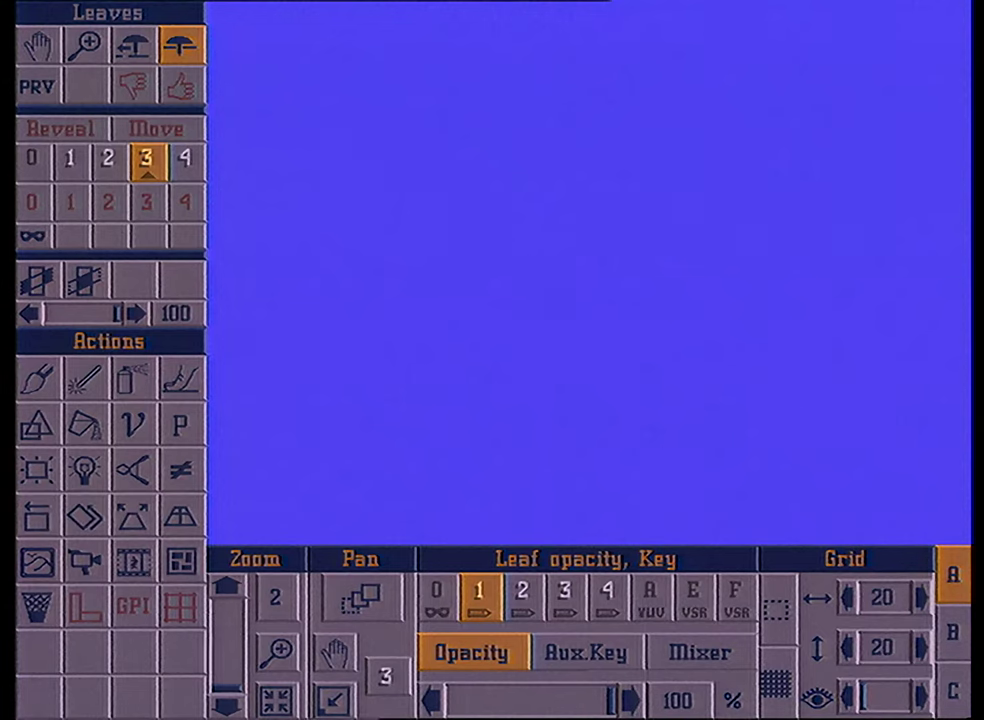
Step: Step through the FILL macro's load and first fill commands in its editor, and execute the whole macro once
key(F10)
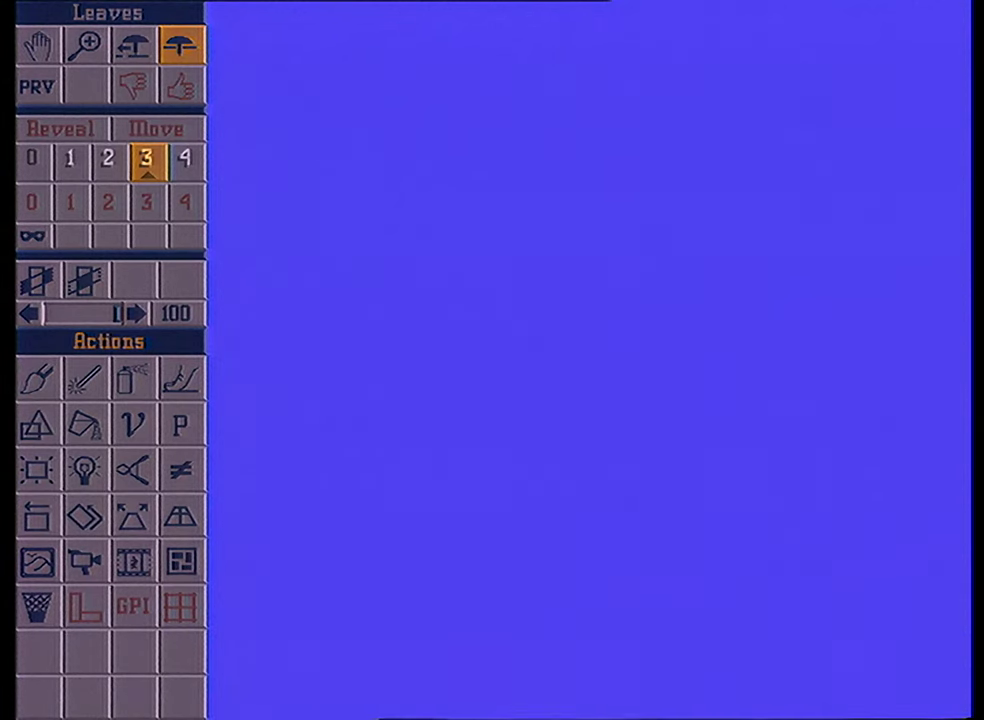
key(F10)
click(953, 692)
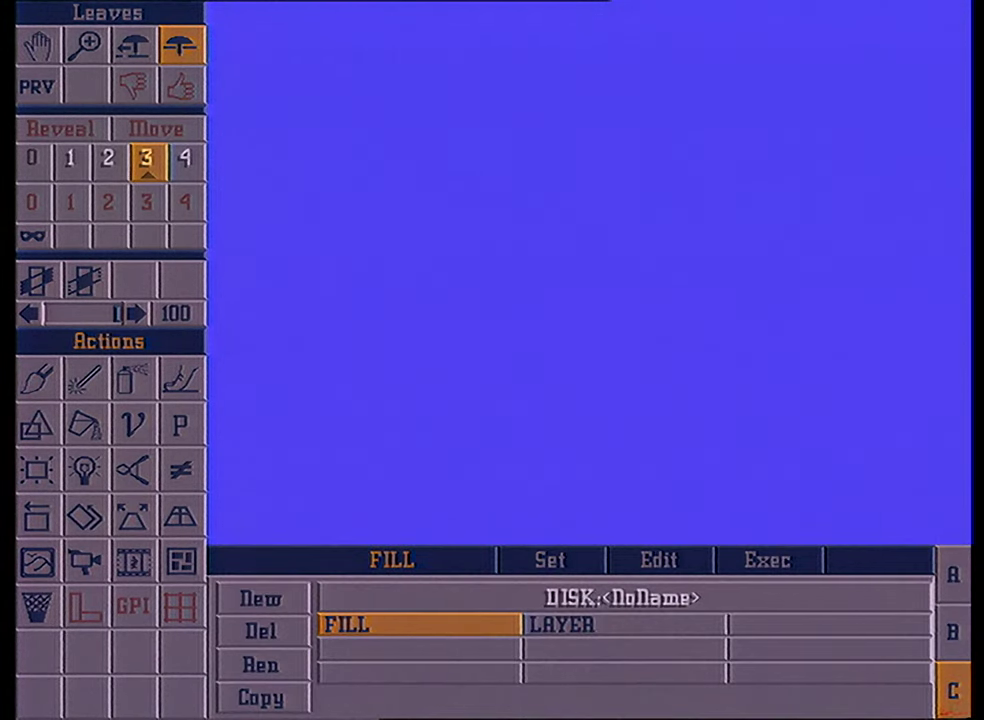
click(658, 562)
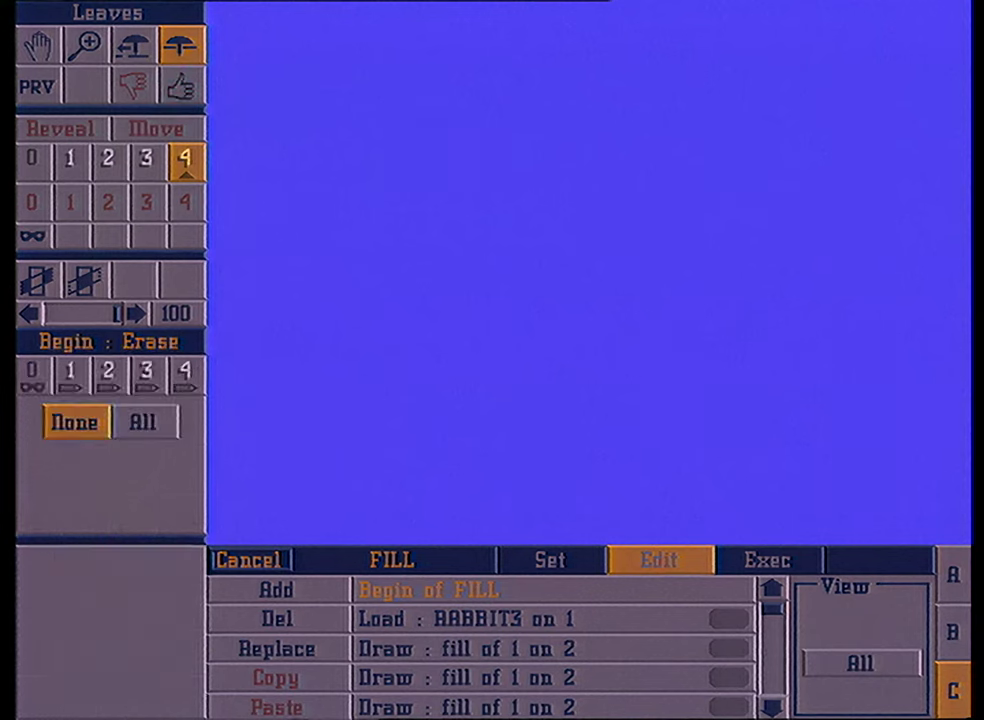
click(650, 613)
click(620, 650)
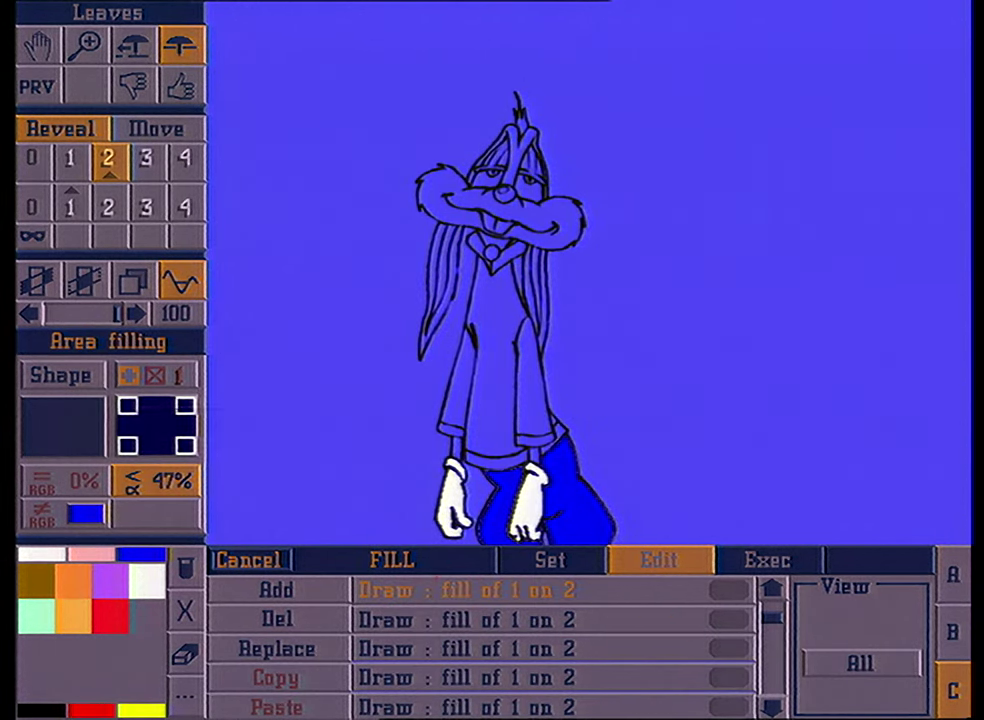
click(776, 561)
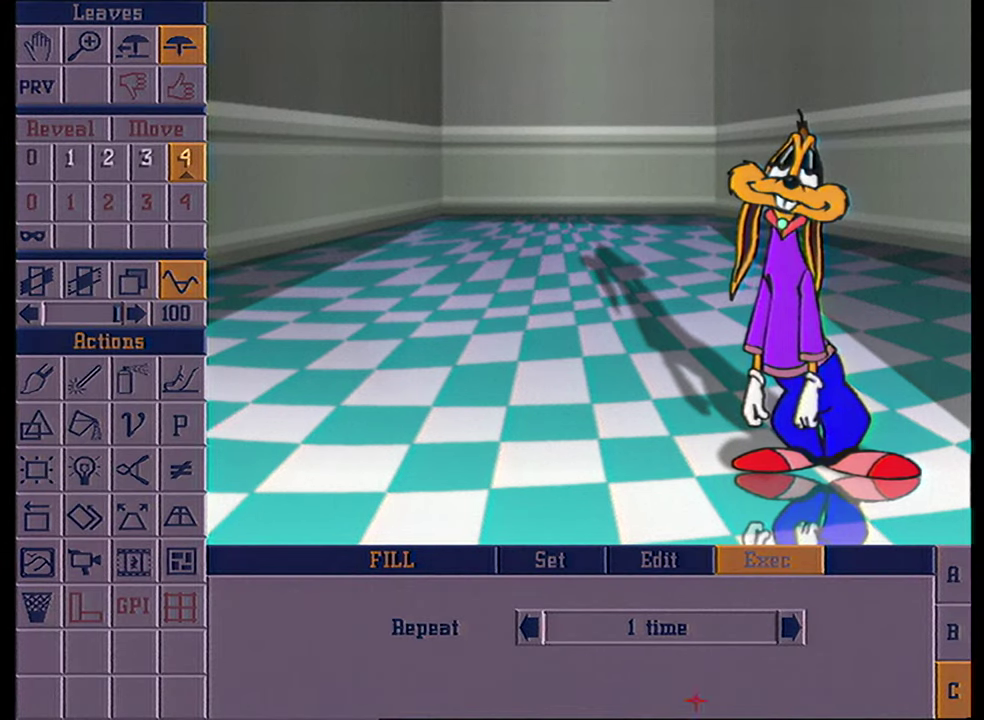
click(566, 678)
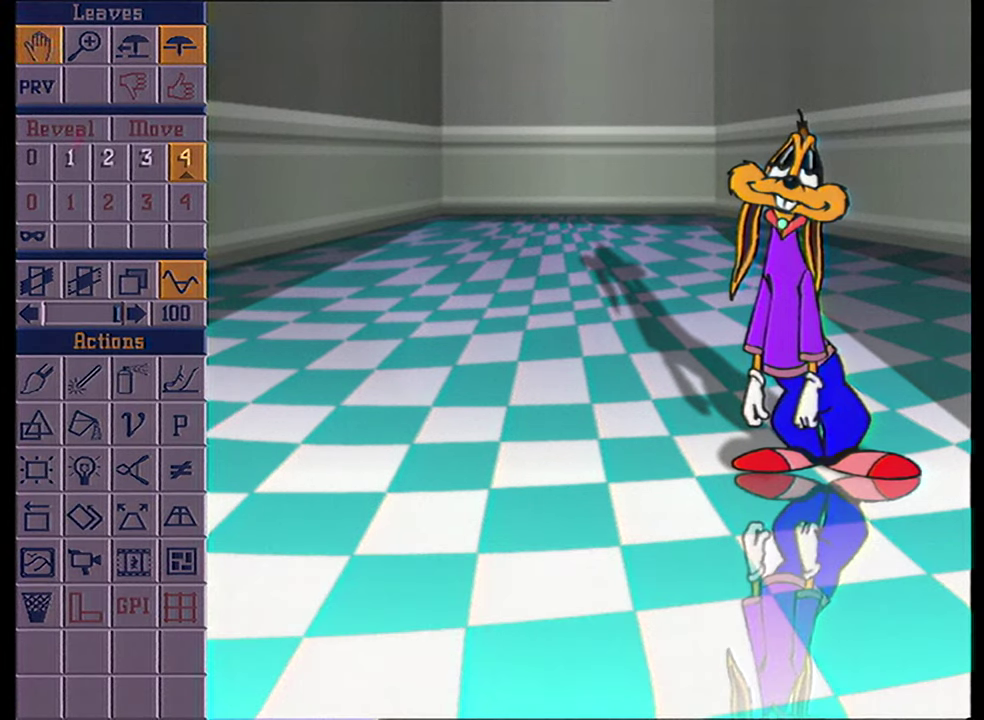
Step: Move the coloured character and its floor reflection on leaf 1 to the middle of the checkered hall
click(70, 157)
right_click(70, 157)
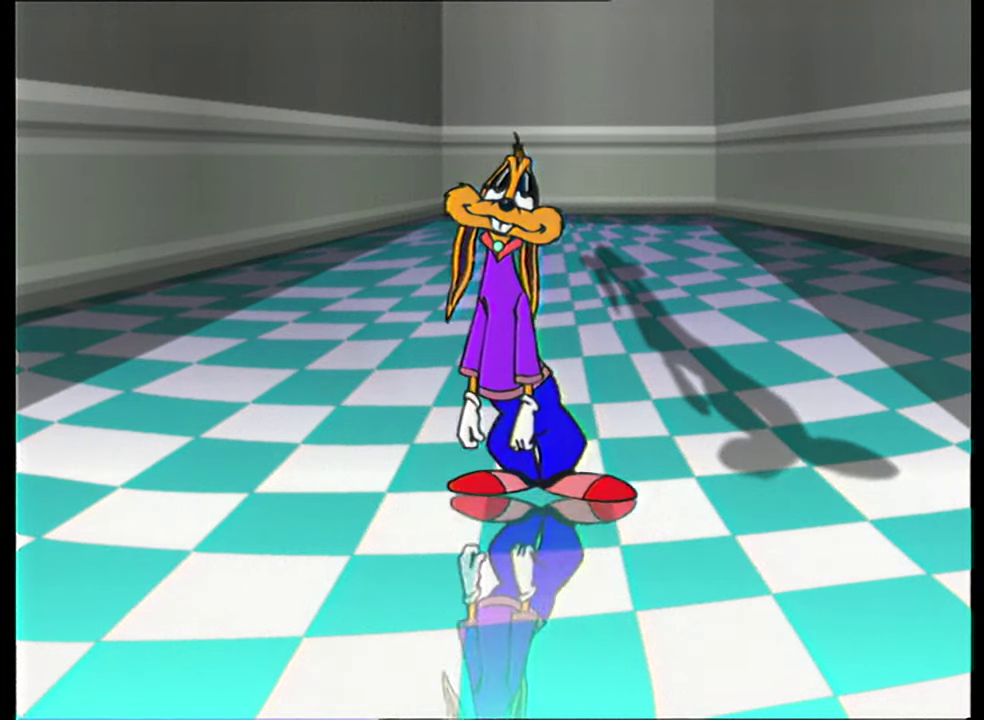
right_click(33, 393)
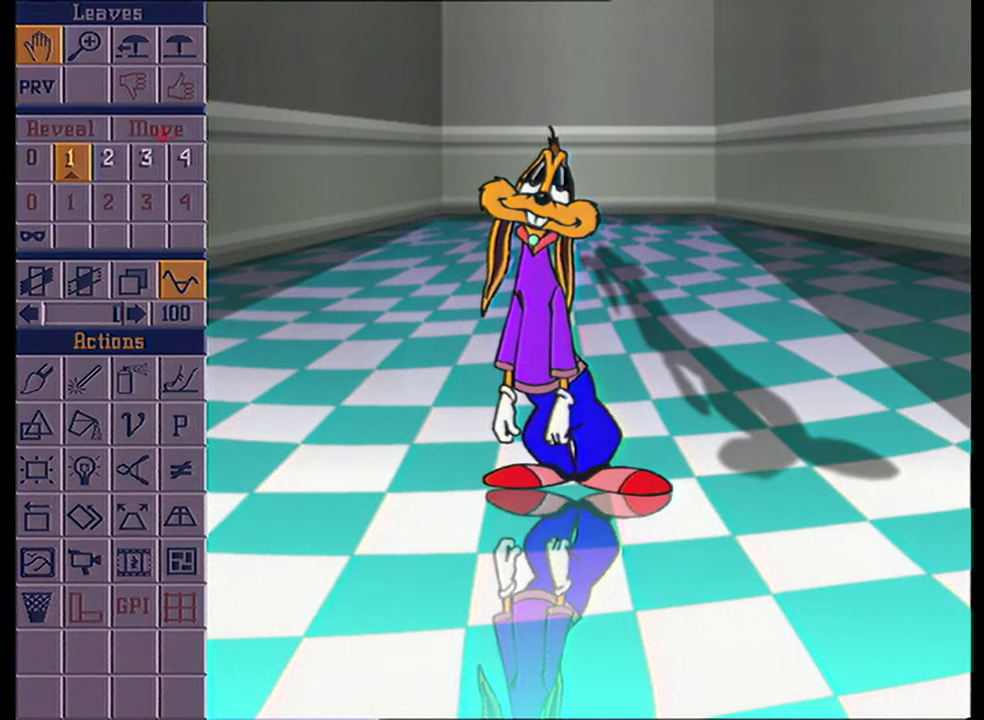
Step: Move the shadow on leaf 3 across the floor so it falls behind the character's feet
click(146, 157)
drag(700, 360, 400, 365)
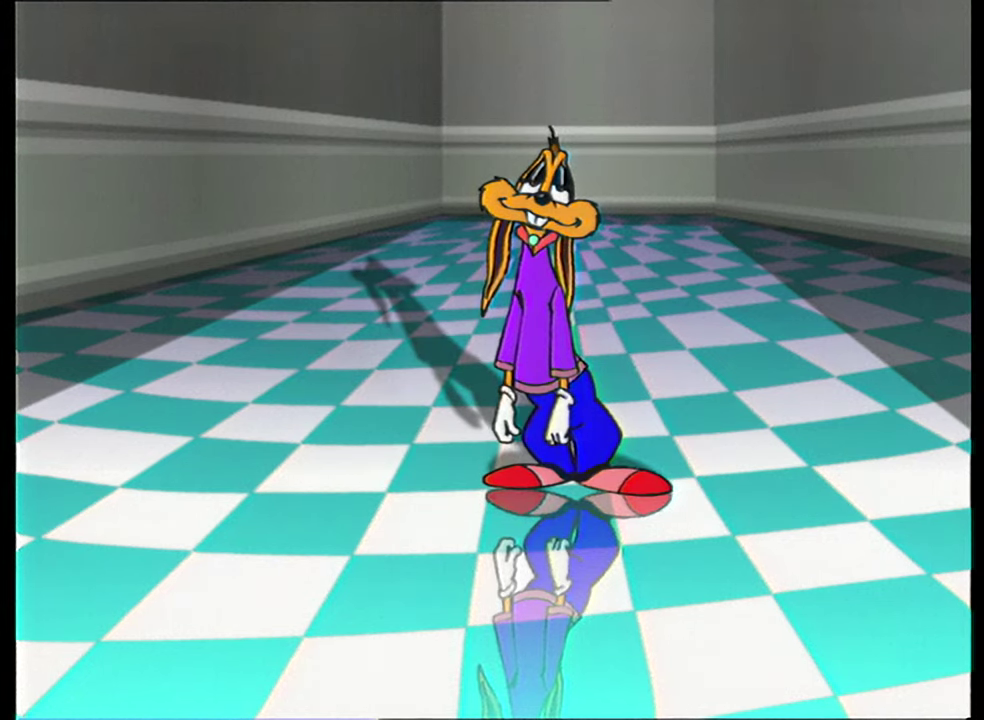
right_click(613, 617)
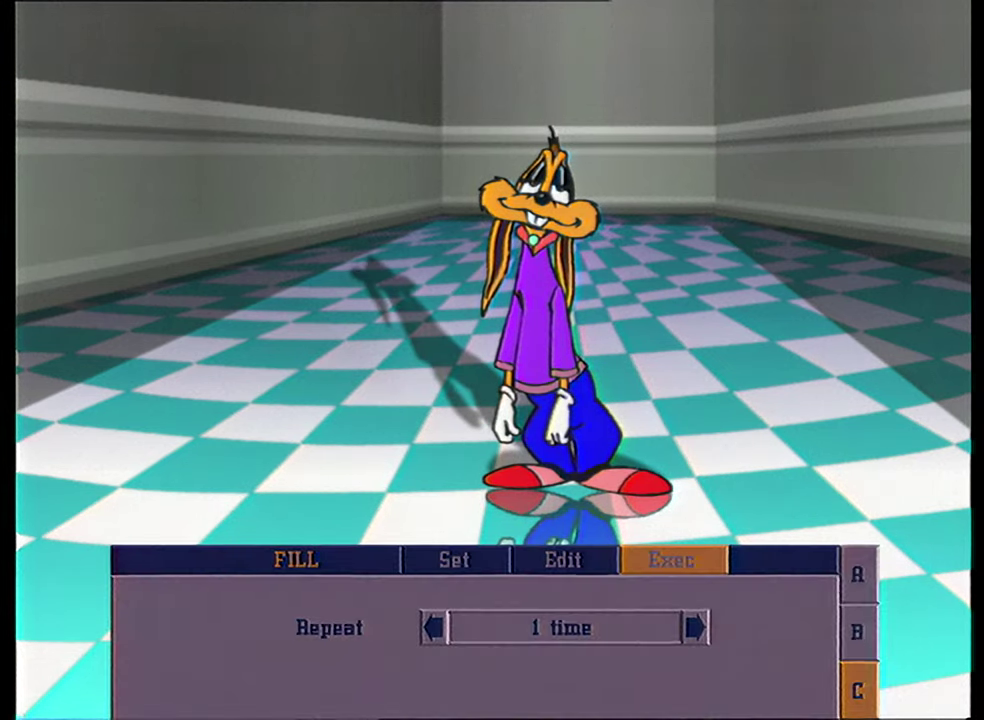
Step: Lower the opacity of the shadow on leaf 3 to about 11%
click(857, 570)
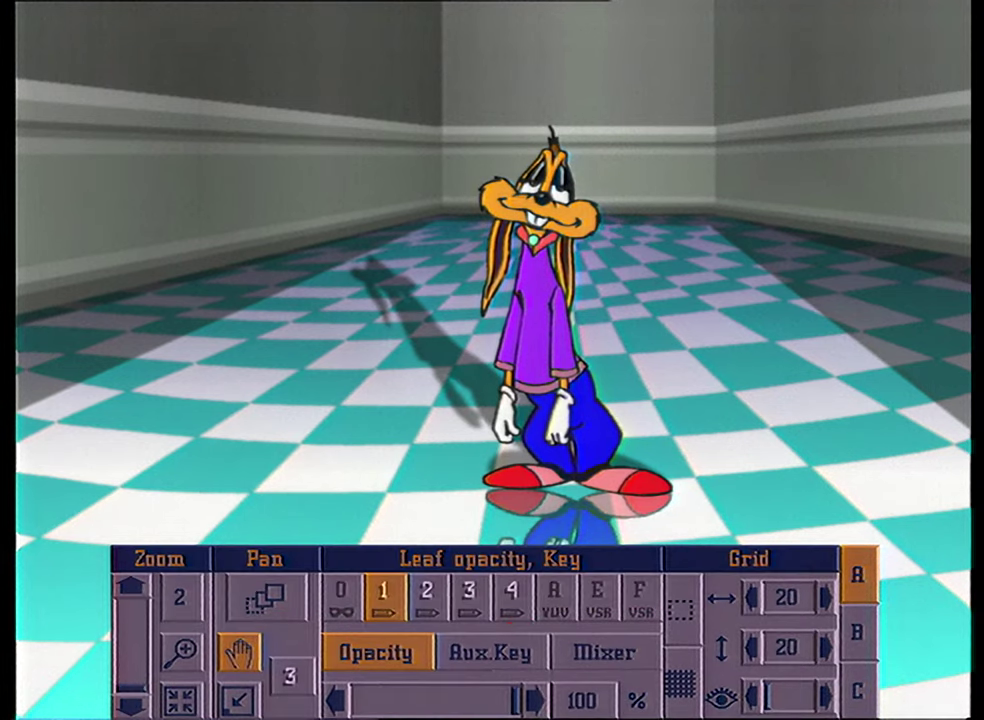
click(470, 598)
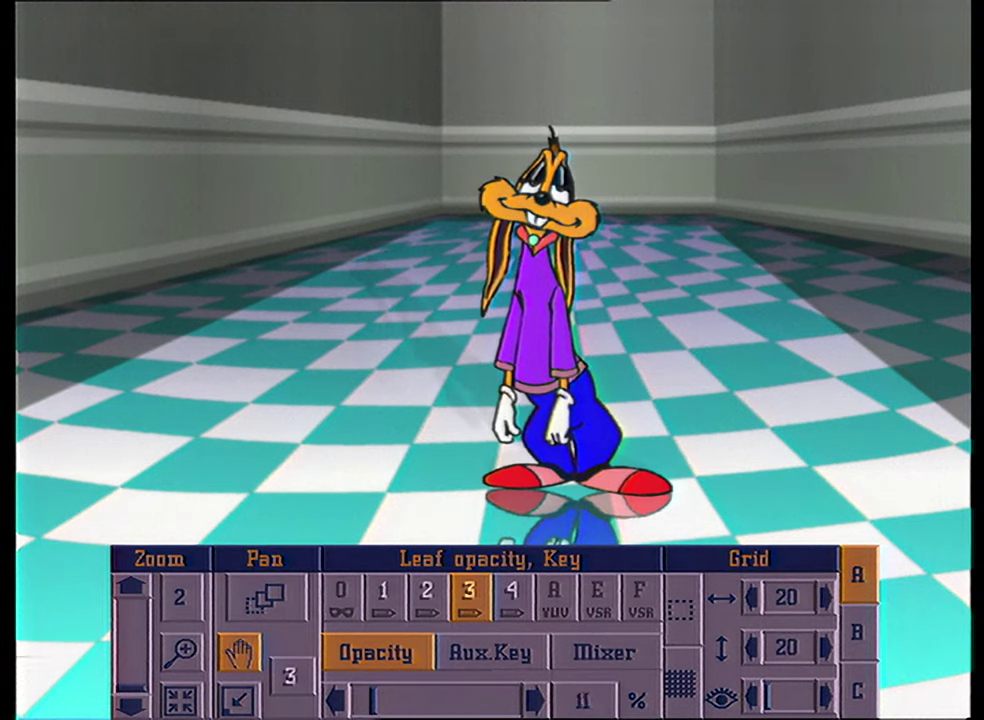